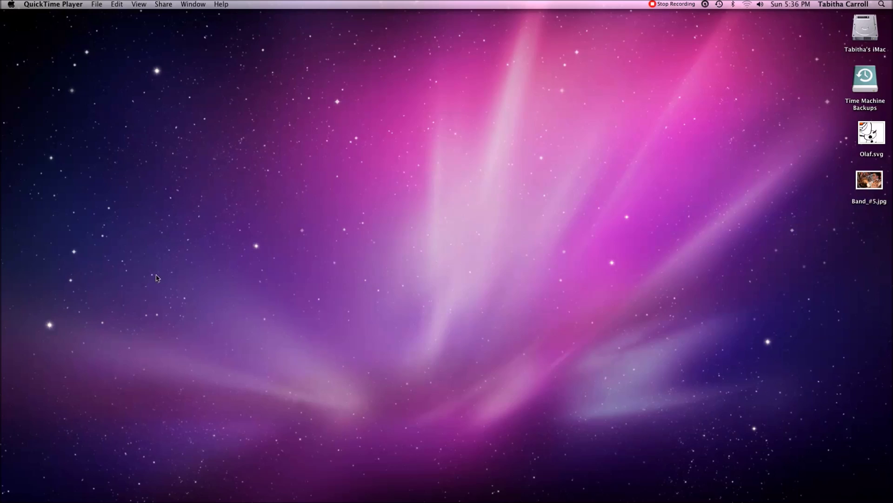
Open Firefox and load the bookmarked dafont.com site to view its font categories.
mouse_move(209, 484)
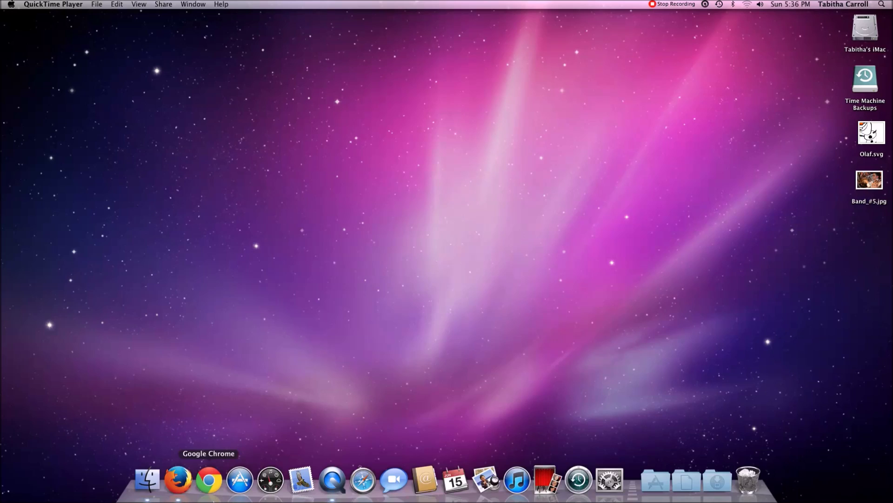
click(174, 488)
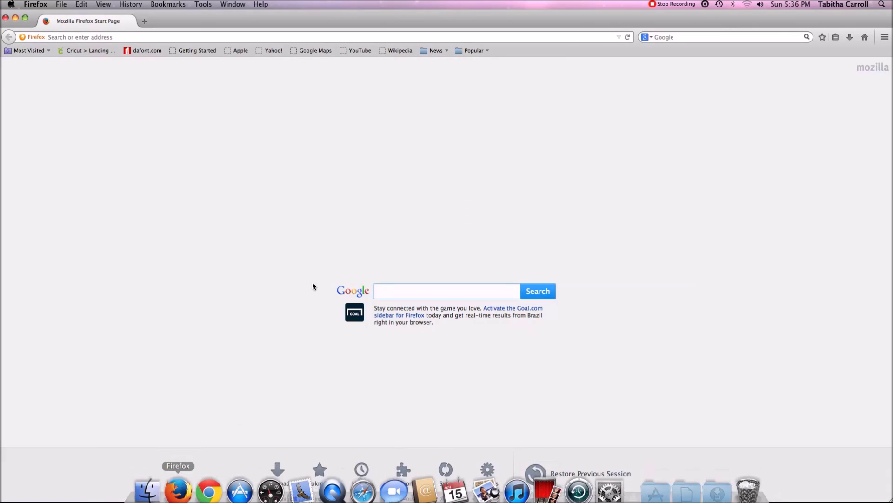
click(135, 51)
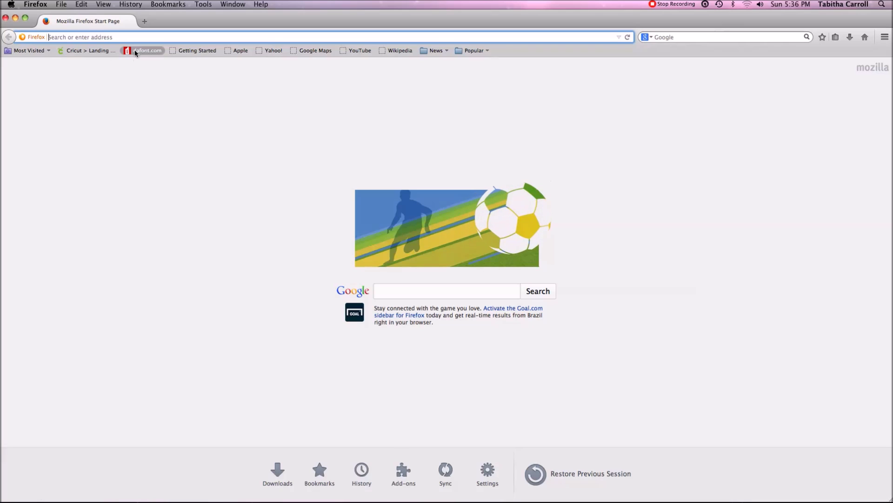
click(135, 51)
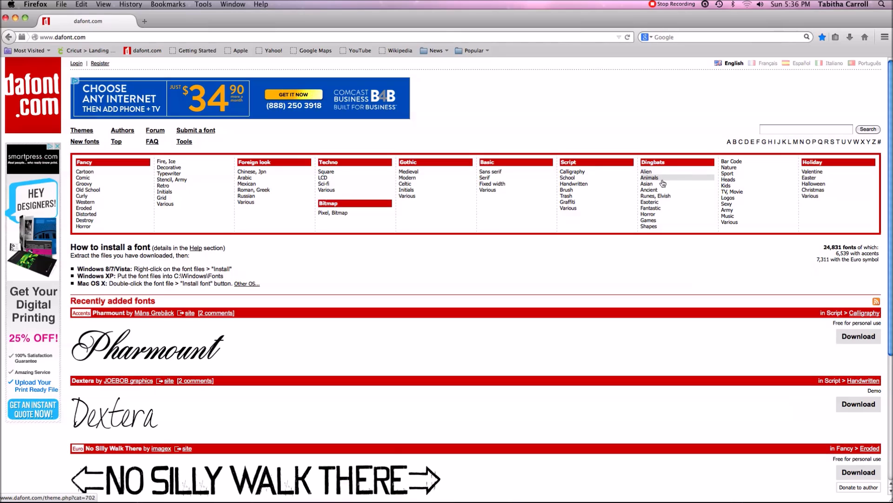
scroll(533, 310, down, 5)
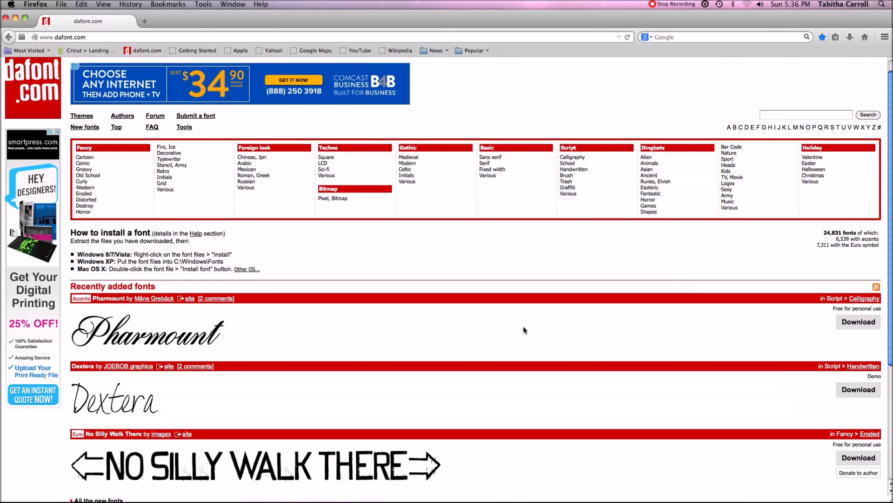
scroll(524, 328, up, 5)
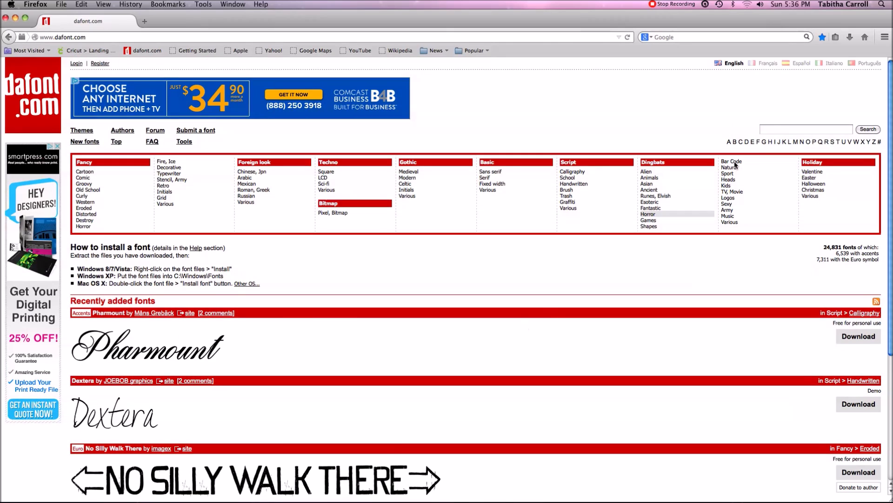
Search dafont.com for "Disney" and look through the matching fonts.
click(774, 128)
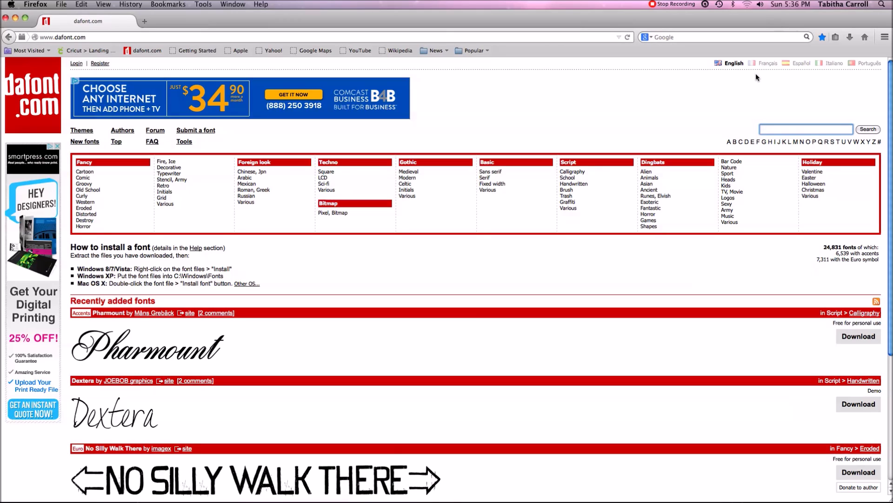
text(mick)
text(Disney)
key(Return)
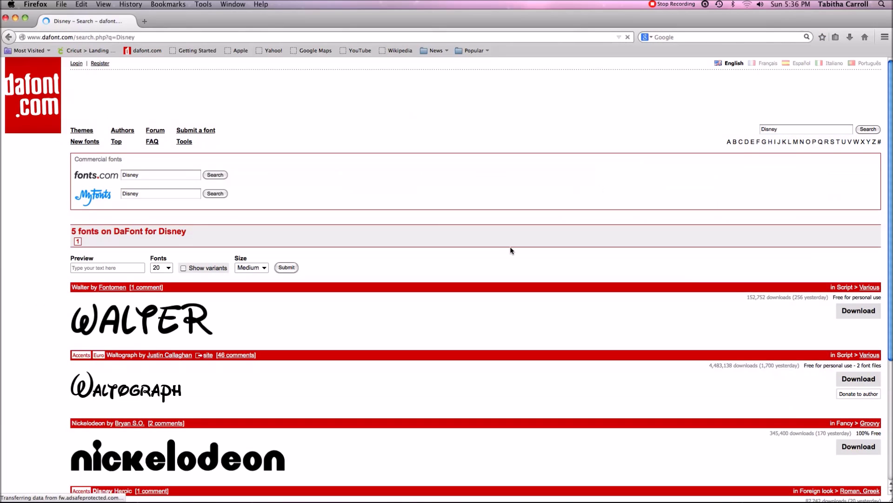
scroll(498, 252, down, 5)
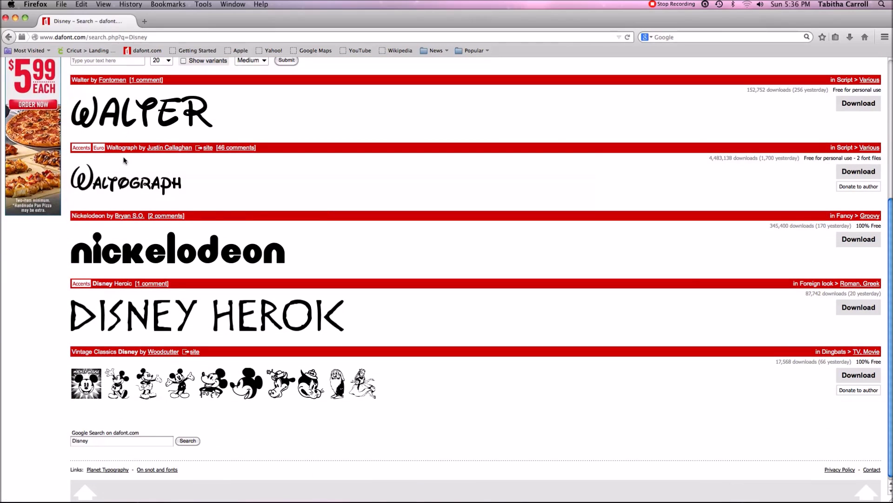
scroll(237, 173, up, 5)
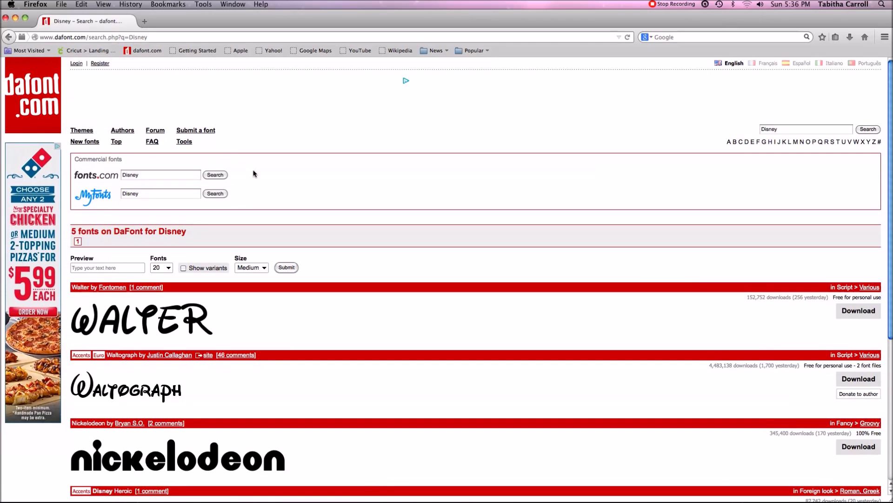
Return to the dafont.com home page and open the Wizards Magic font's page from the Fancy > Curly category.
click(32, 87)
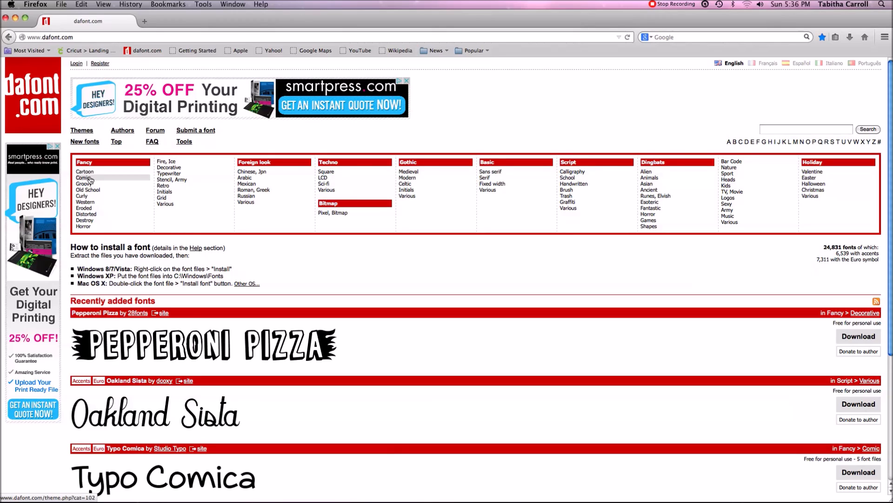
click(90, 200)
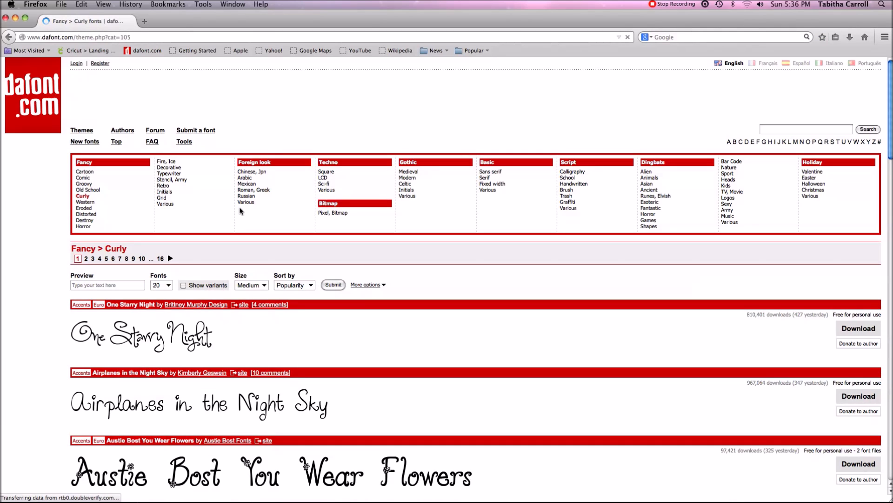
scroll(240, 211, down, 4)
scroll(240, 211, down, 5)
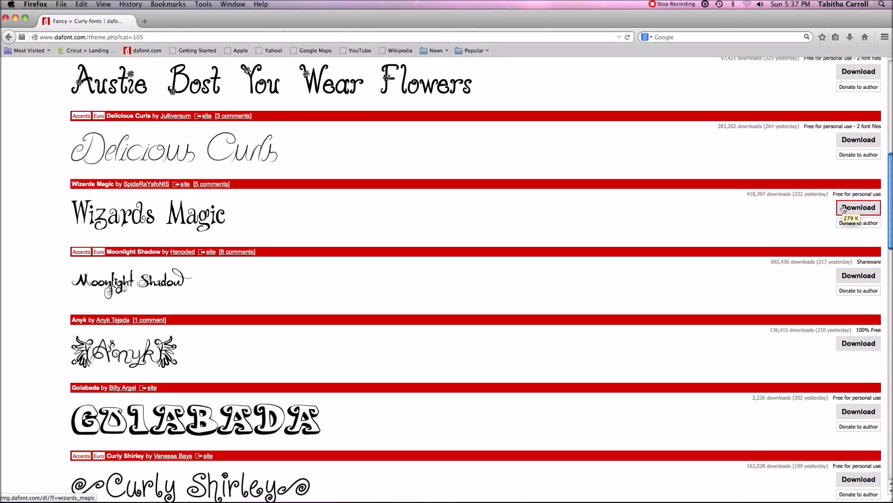
click(186, 214)
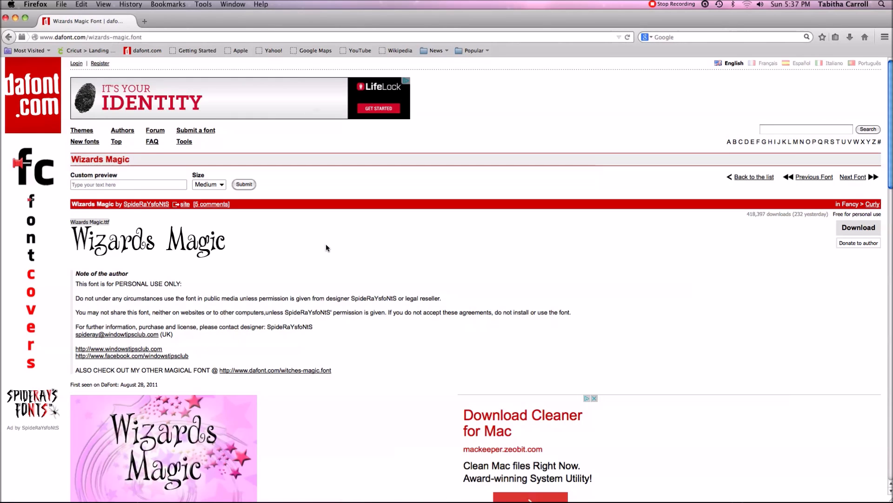
Examine the Wizards Magic character map for its uppercase and lowercase letters, numbers and symbols.
scroll(327, 248, down, 3)
scroll(327, 248, down, 10)
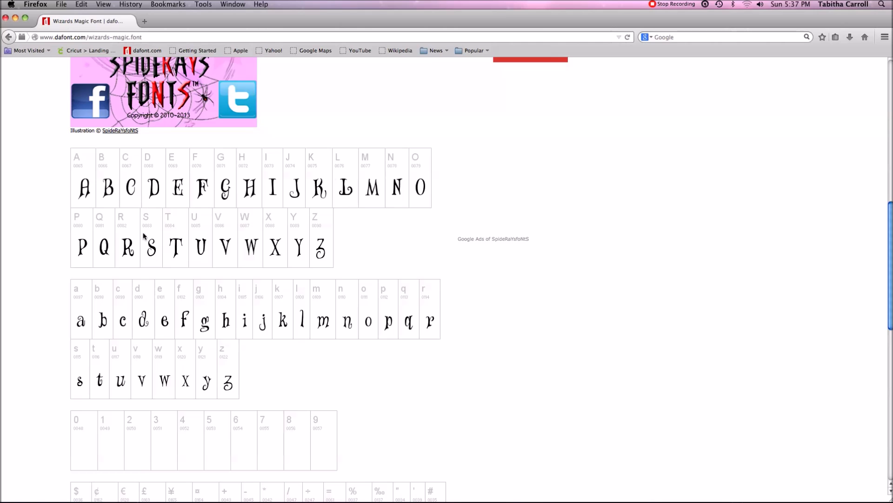
scroll(205, 265, down, 2)
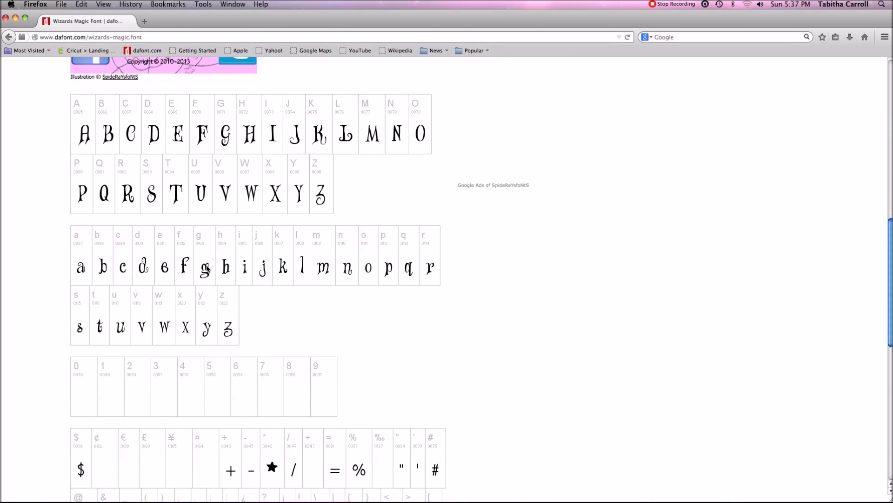
scroll(199, 284, down, 5)
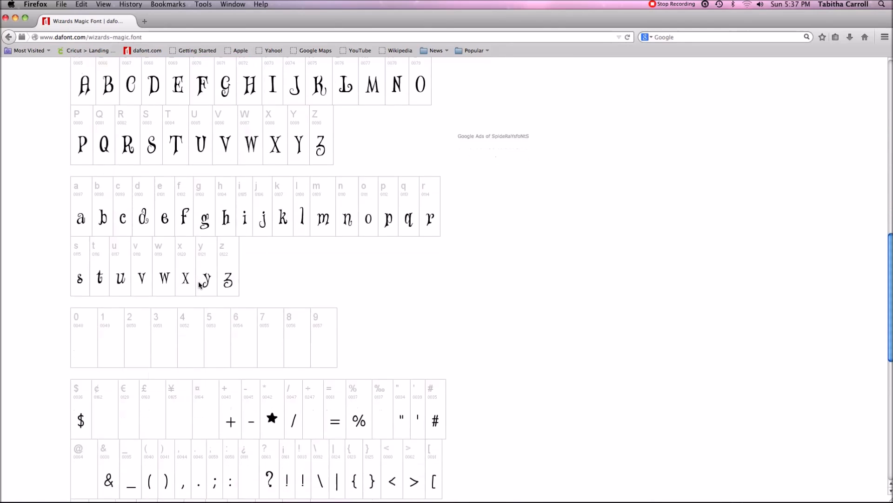
scroll(199, 285, down, 5)
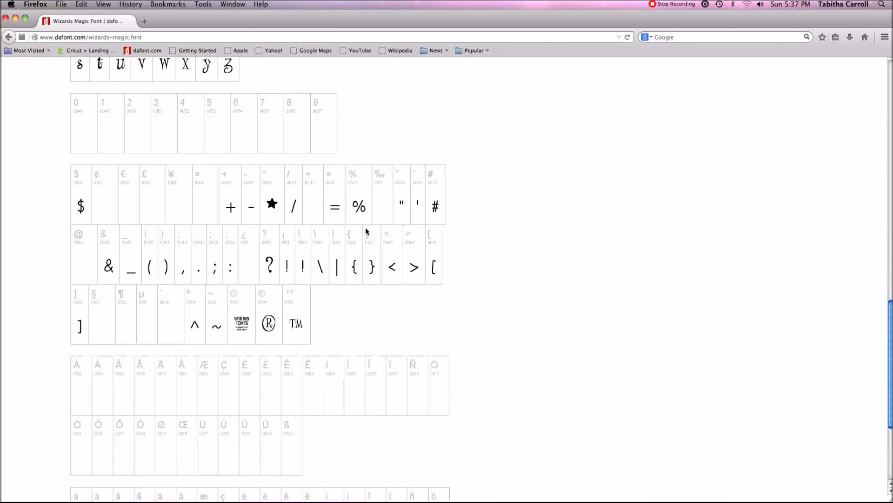
scroll(367, 229, up, 15)
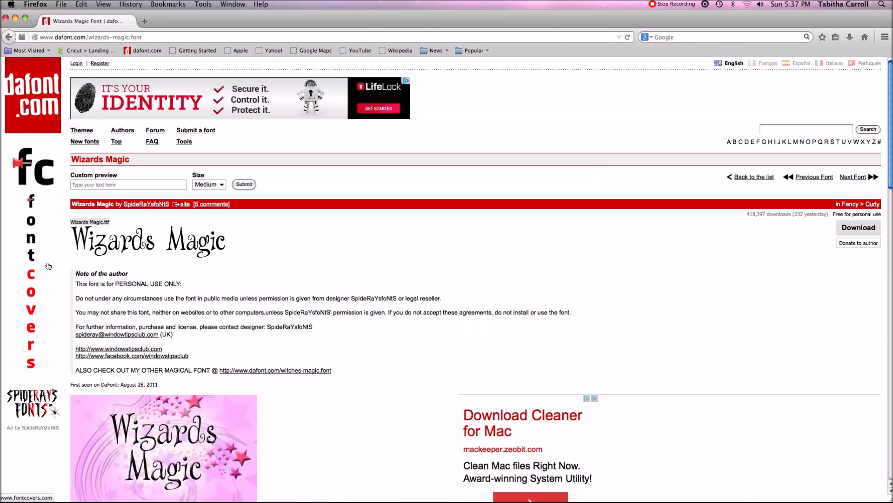
Download the Wizards Magic font as a saved file and extract wizards_magic.zip in the Downloads folder.
click(865, 229)
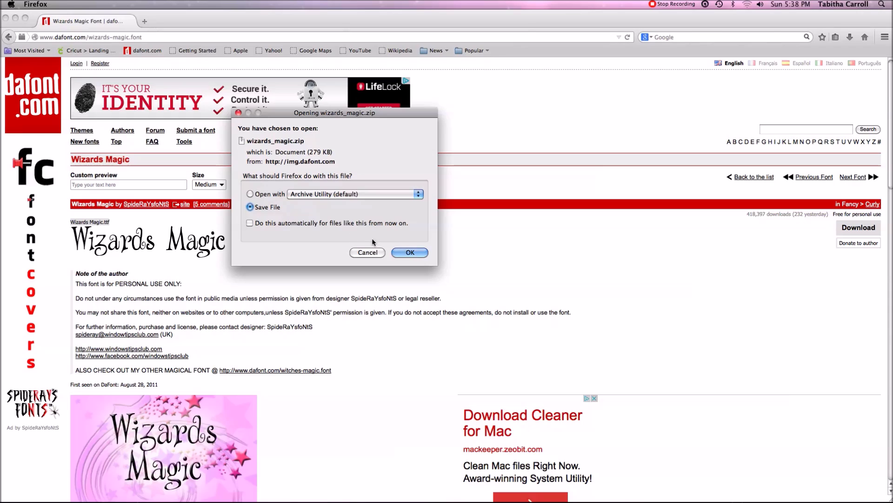
click(415, 252)
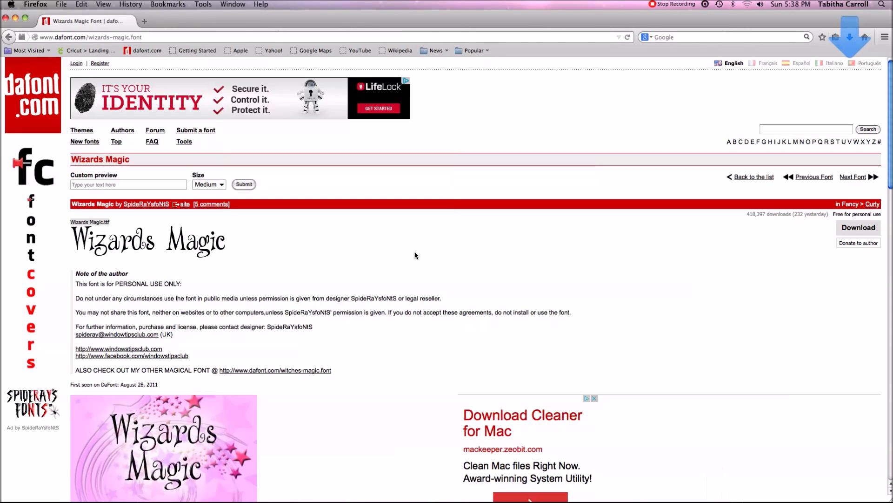
click(851, 37)
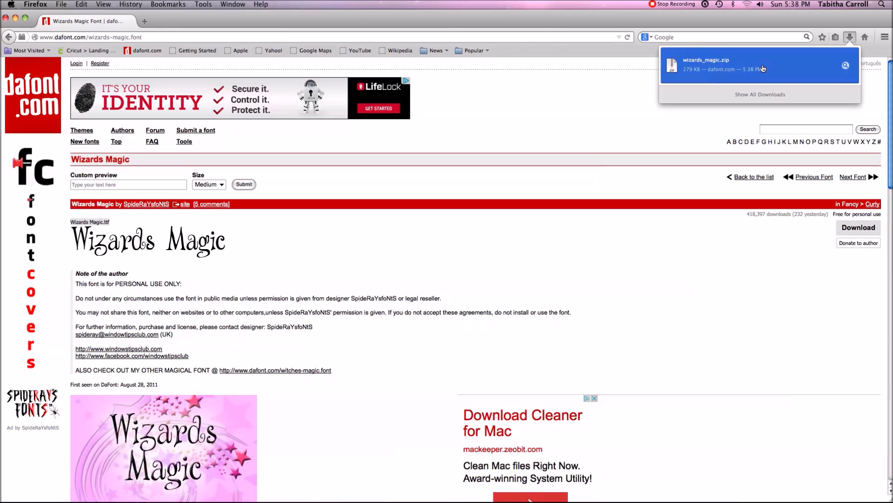
click(845, 68)
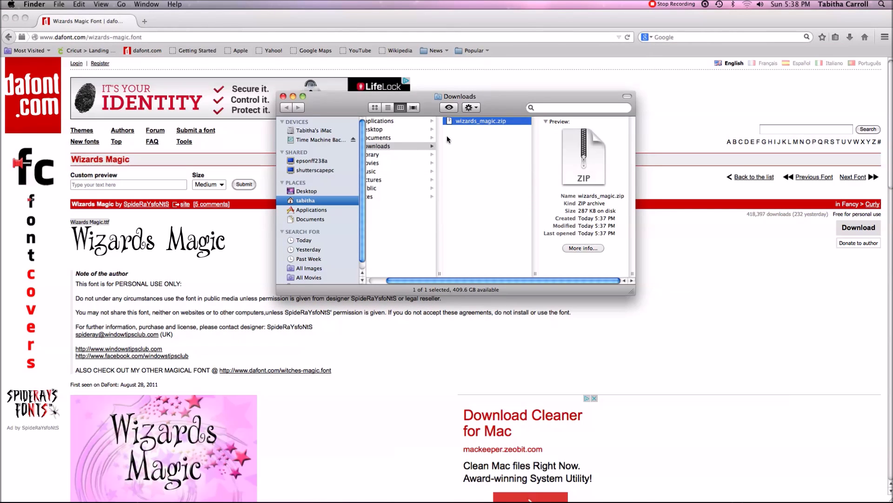
double_click(470, 123)
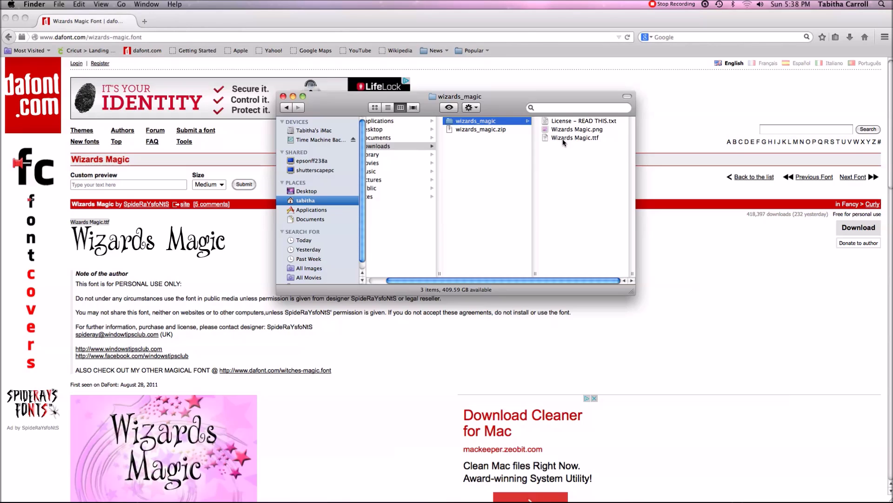
Install Wizards Magic.ttf through Font Book, and close the Font Book and Finder windows.
double_click(591, 137)
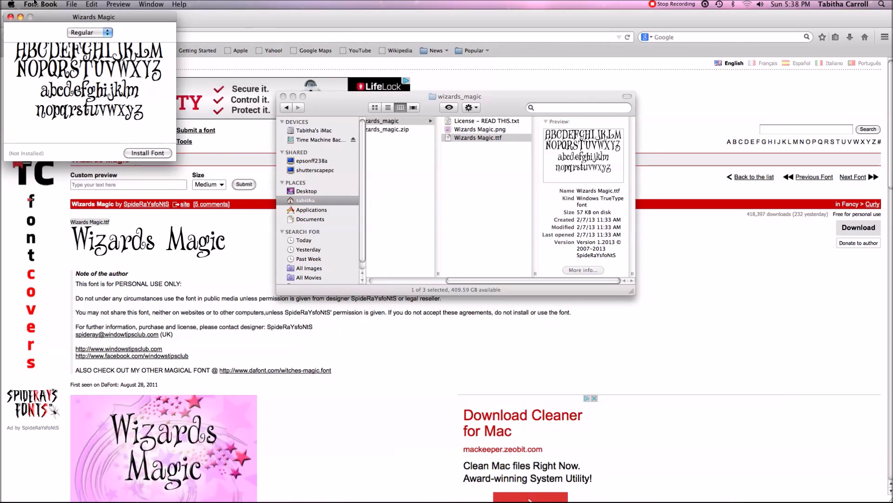
click(151, 153)
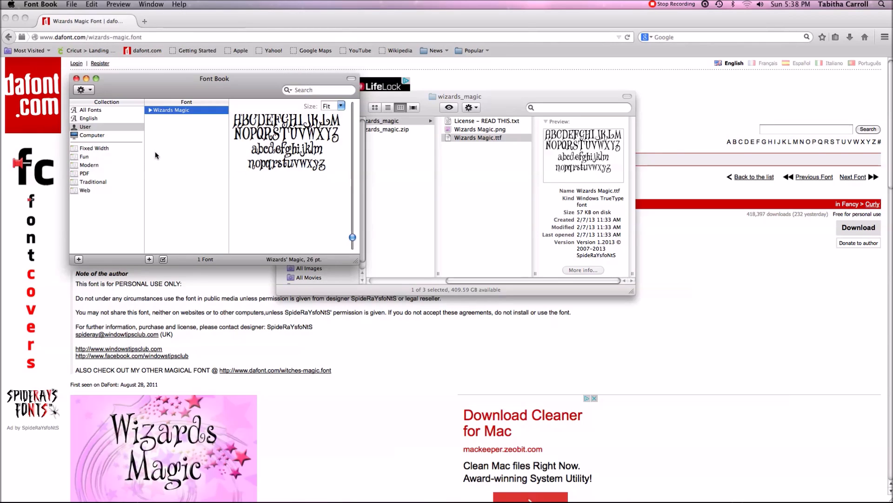
click(77, 79)
click(282, 98)
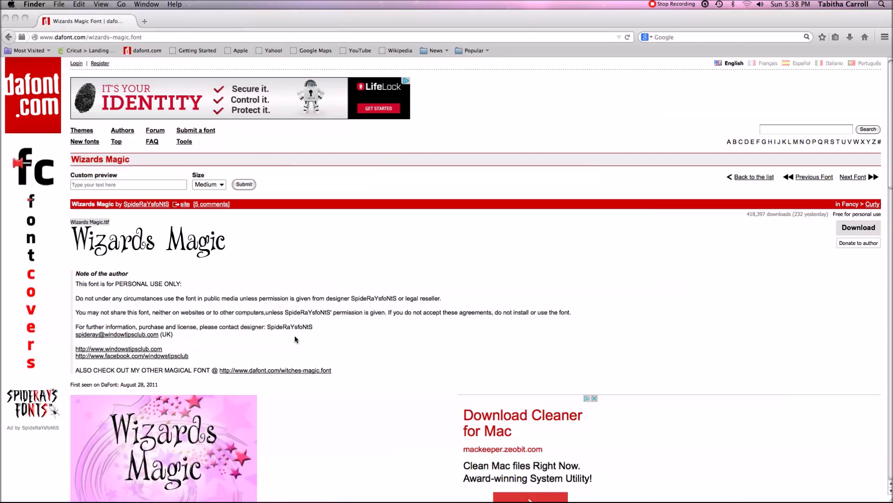
Switch to Google Chrome, permanently dismiss the default-browser prompt, and go to cricut.com/design.
mouse_move(190, 497)
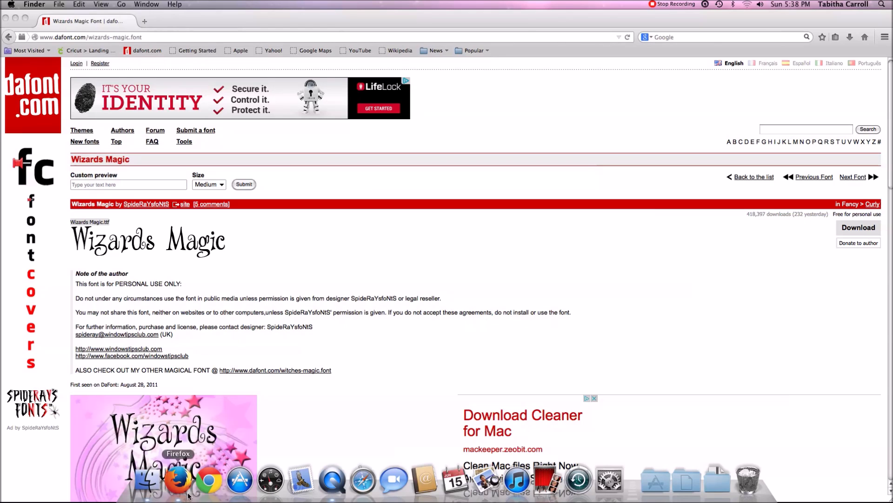
click(217, 486)
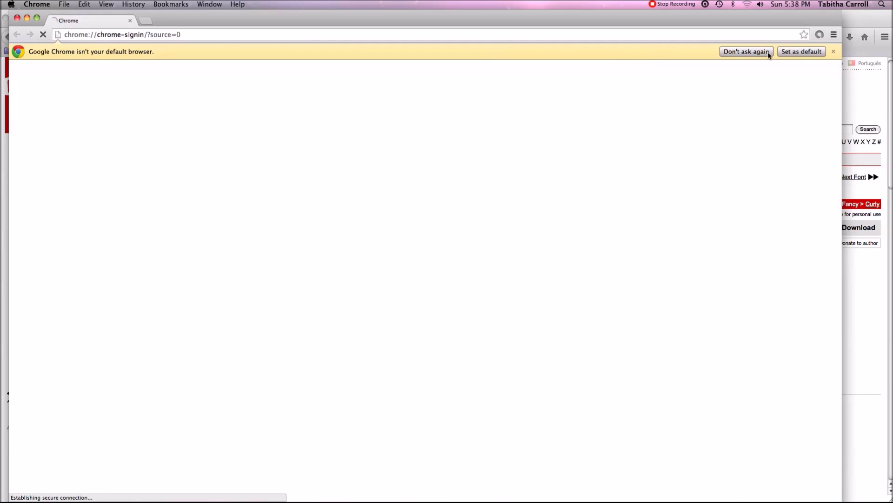
click(758, 51)
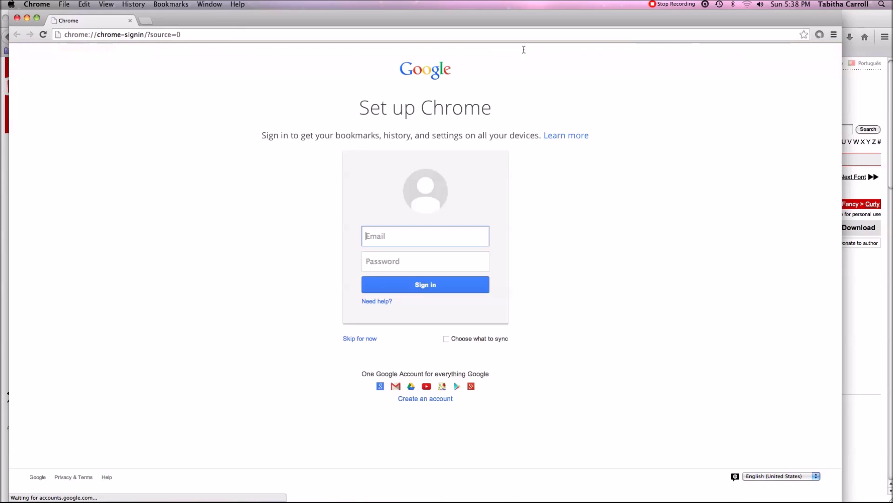
click(399, 36)
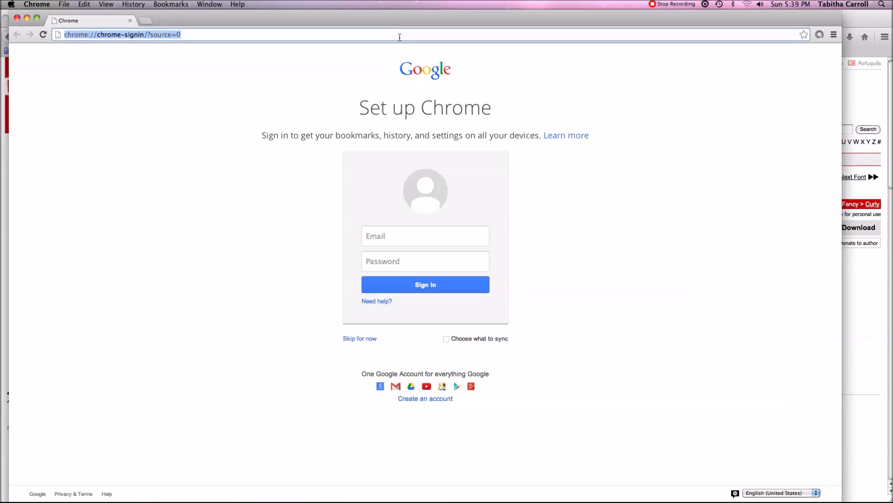
text(c)
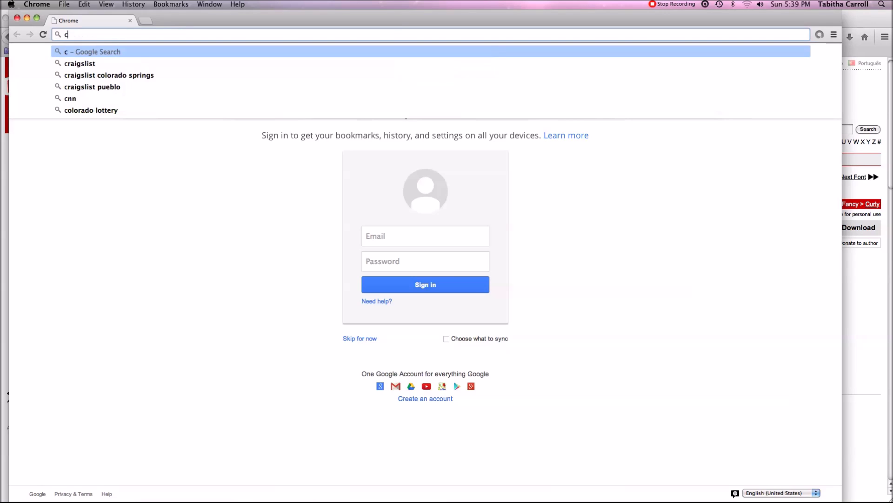
text(ri)
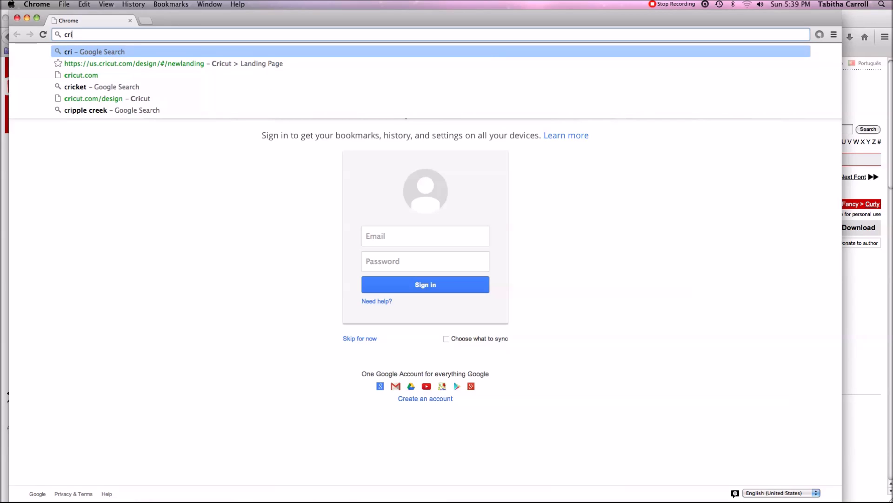
text(cut.com)
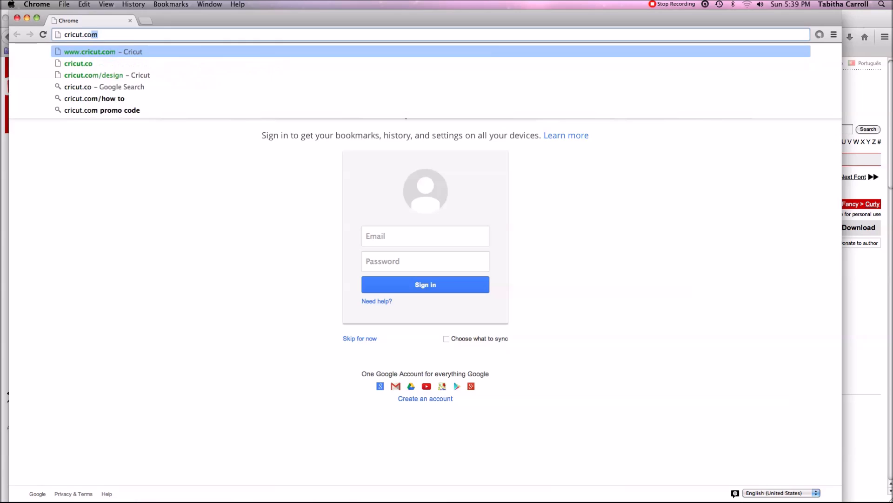
text(/design)
key(Return)
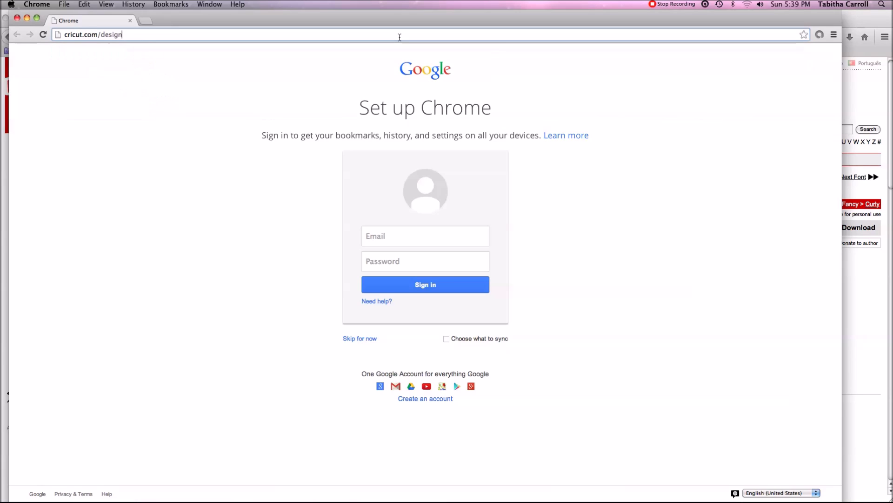
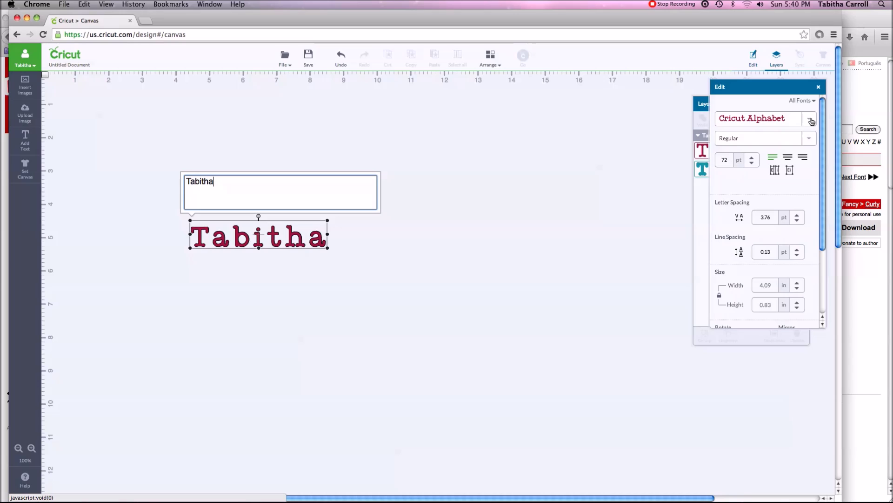
Set the font of the name text to Wizards Magic, and view the available font filter options.
click(810, 120)
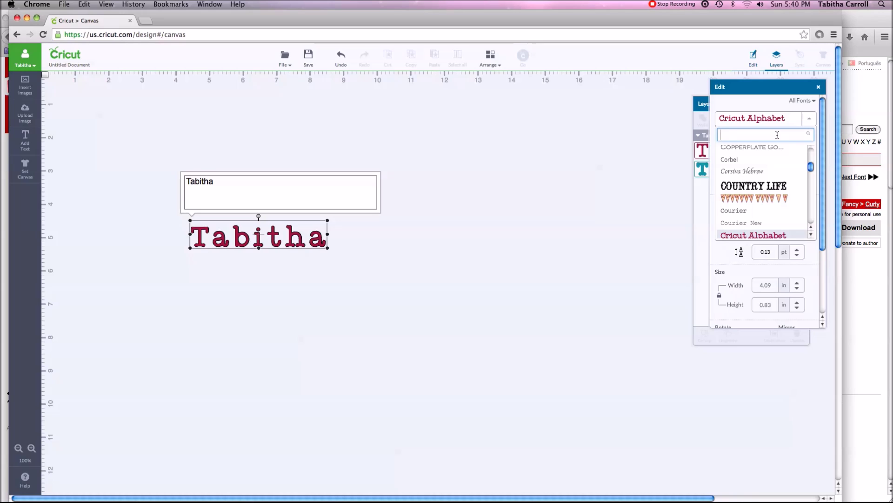
text(wi)
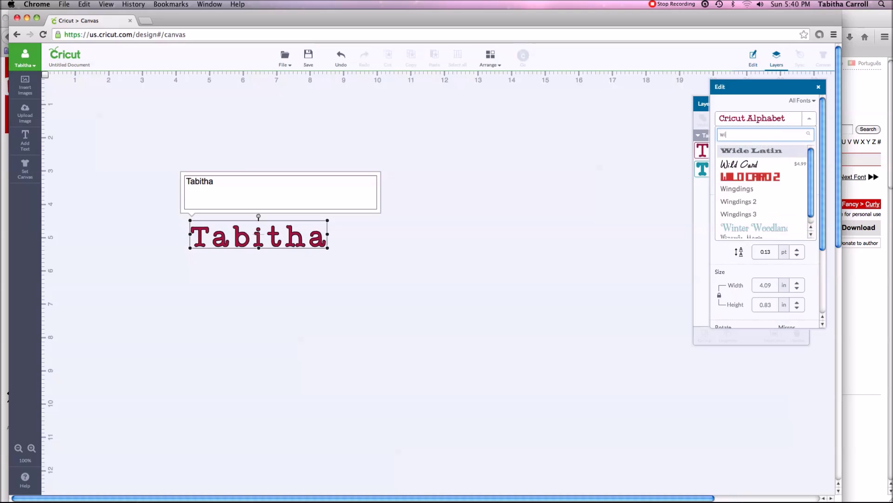
text(z)
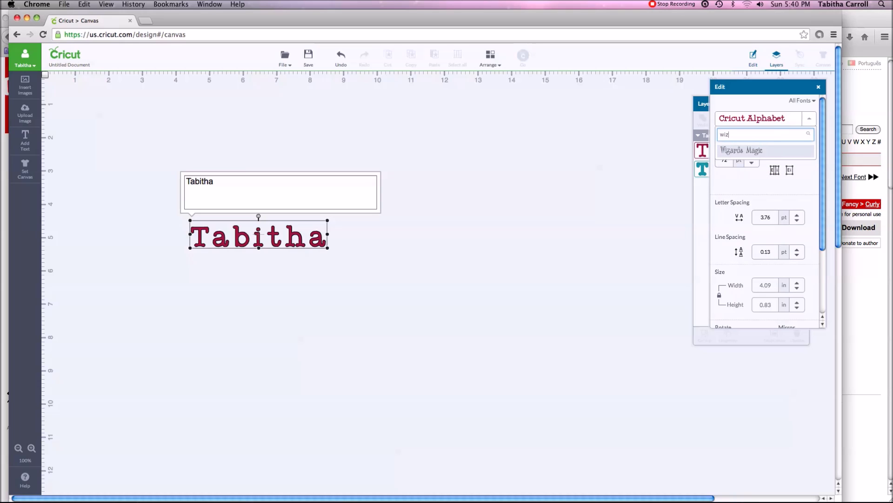
click(761, 155)
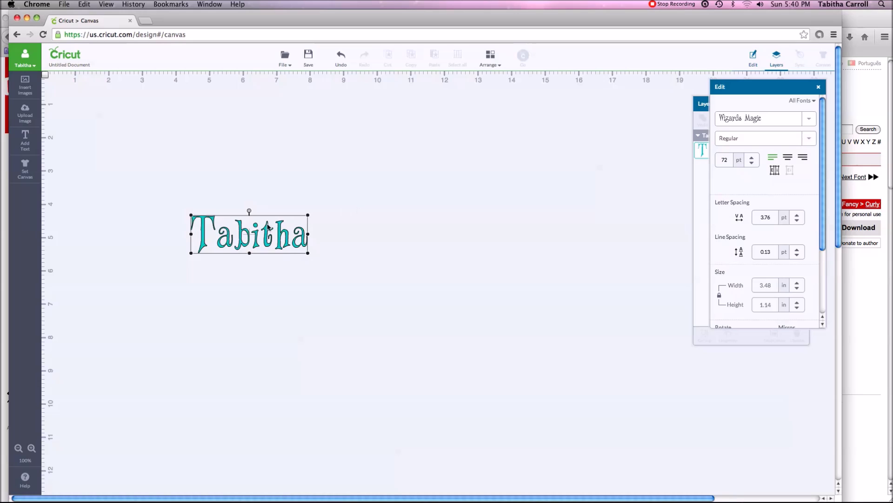
click(814, 105)
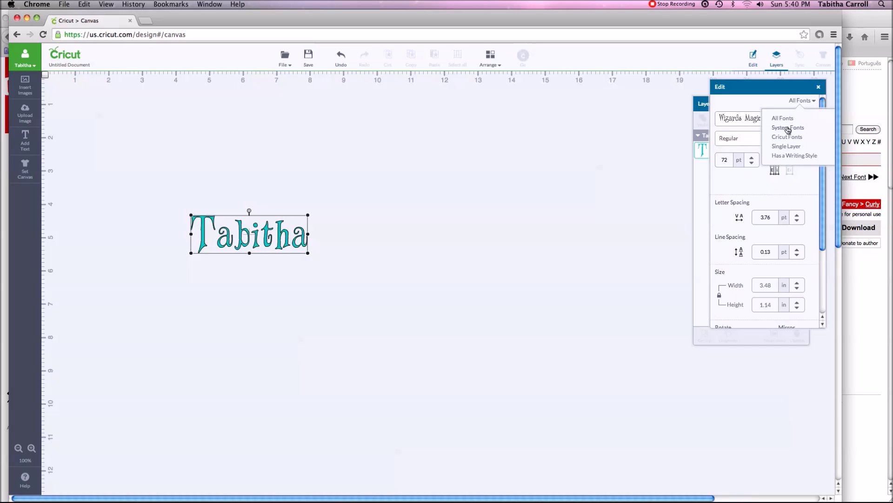
click(815, 104)
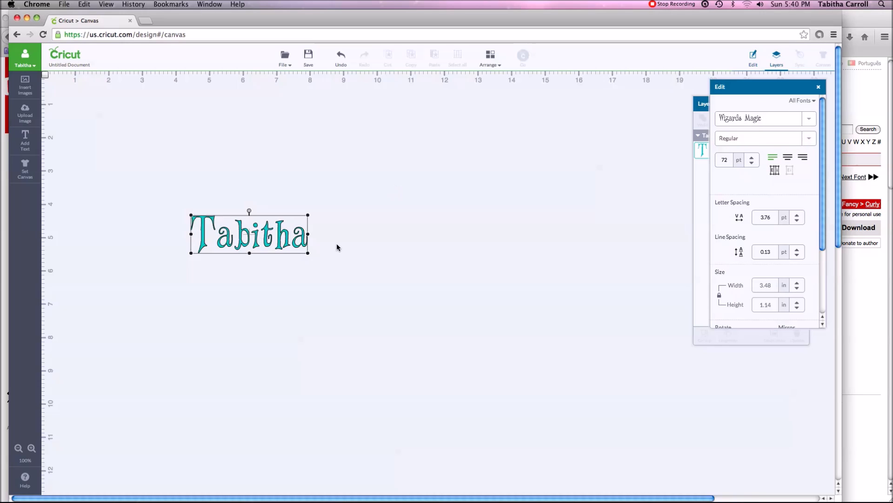
Enlarge the name text to about 6.64 in wide by 2.17 in high, and color its layer dark purple.
drag(307, 253, 414, 331)
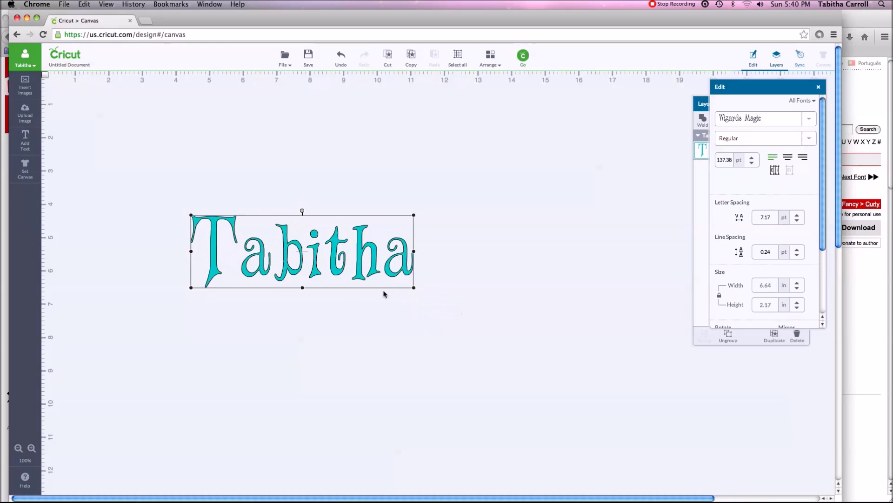
click(702, 104)
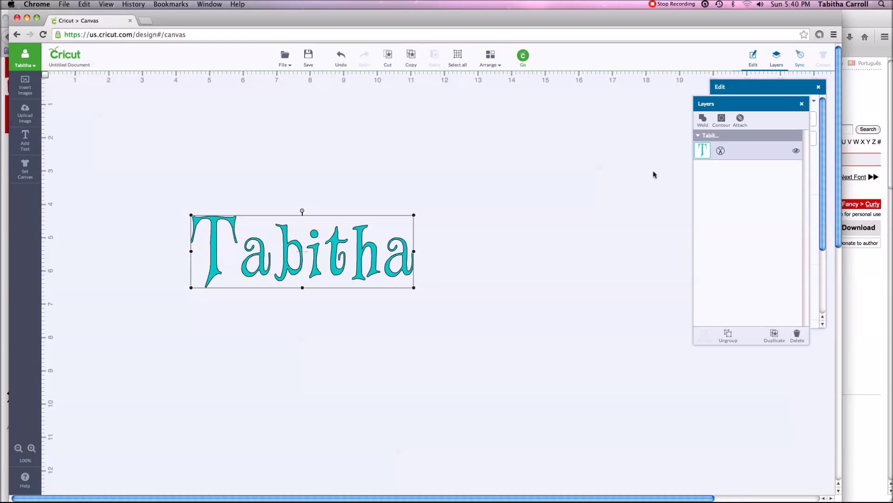
click(702, 150)
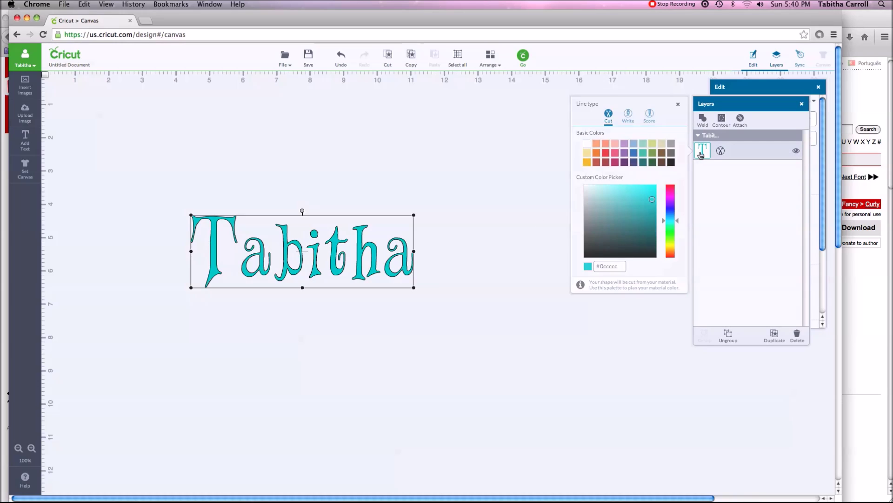
click(627, 162)
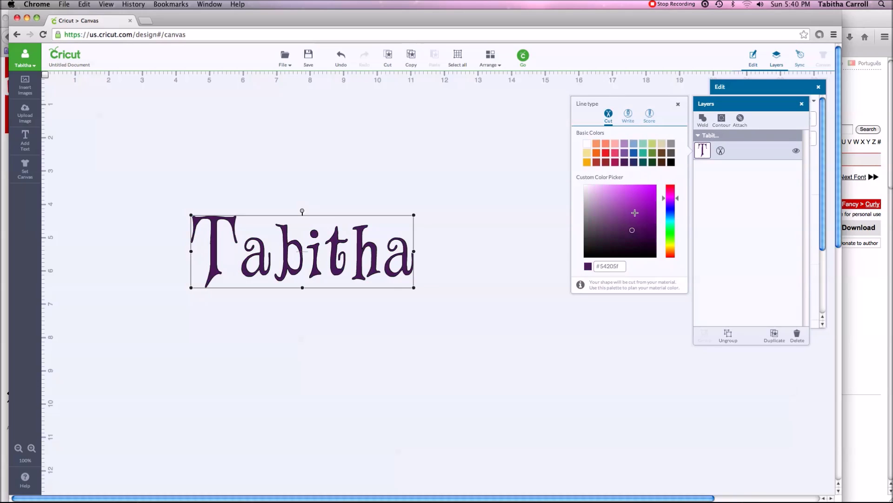
click(458, 154)
click(392, 235)
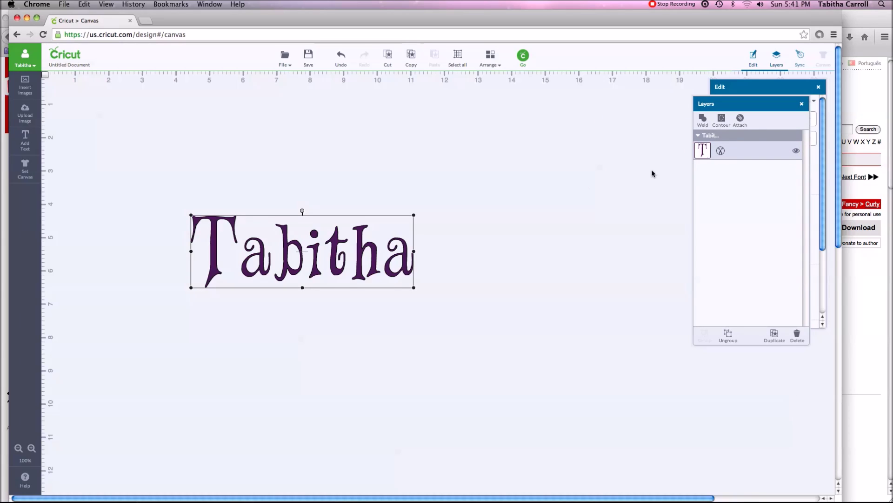
Change the name text's line type to Write with the Midnight pen color, and scale the text down slightly.
click(722, 152)
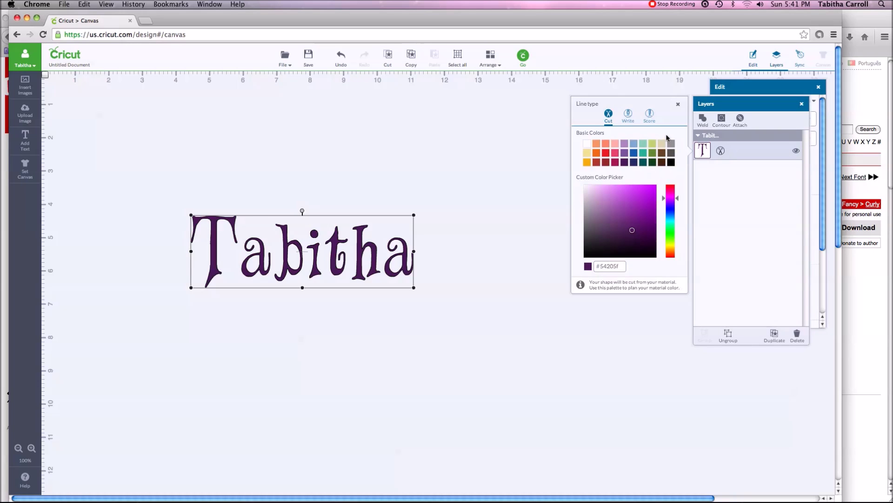
click(627, 113)
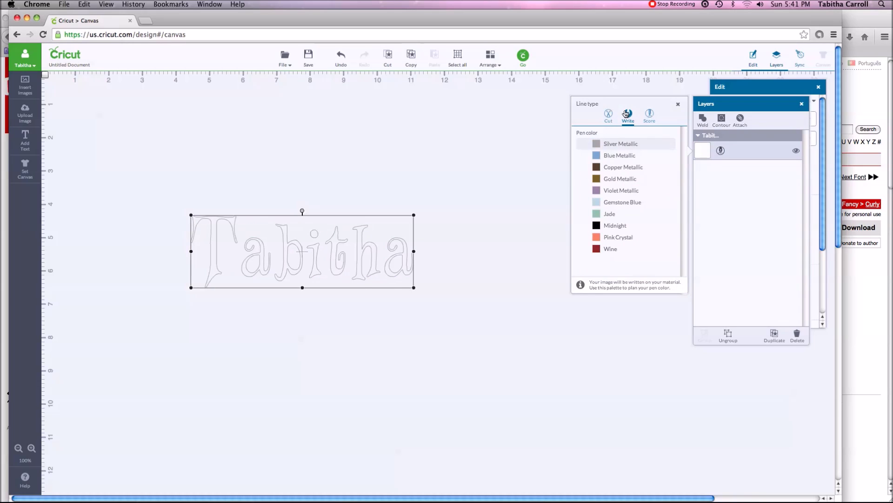
click(624, 228)
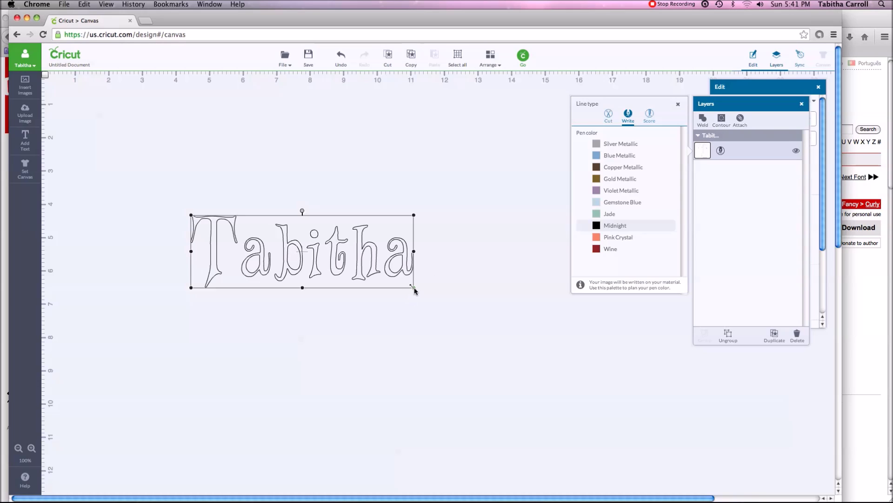
drag(414, 288, 387, 279)
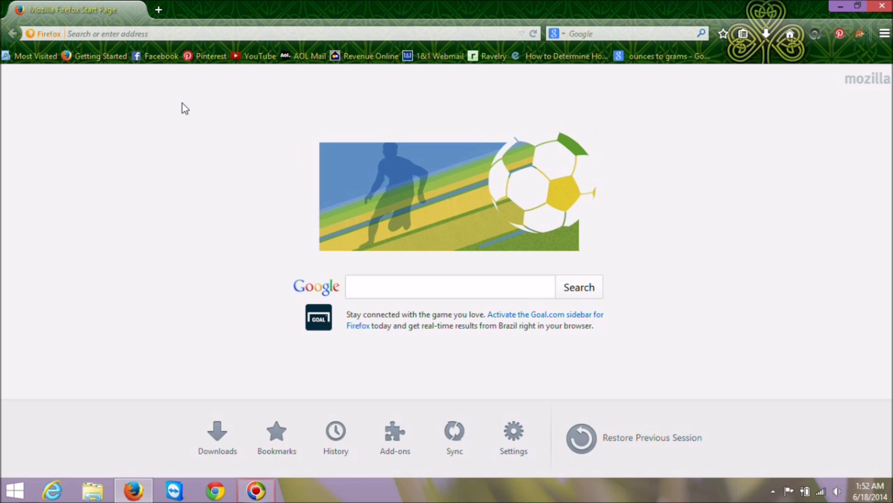
In Firefox on the Windows computer, go to dafont.com and open the Fancy > Curly font category.
click(140, 35)
text(dafont.com/)
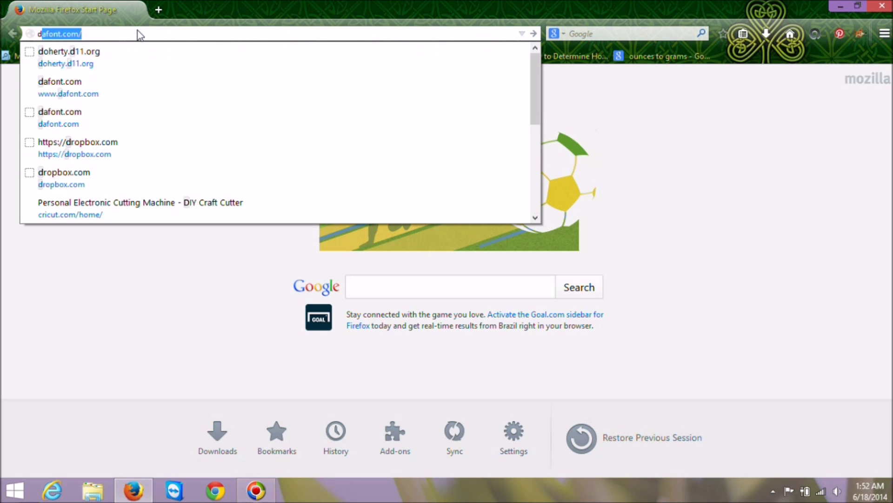
key(Return)
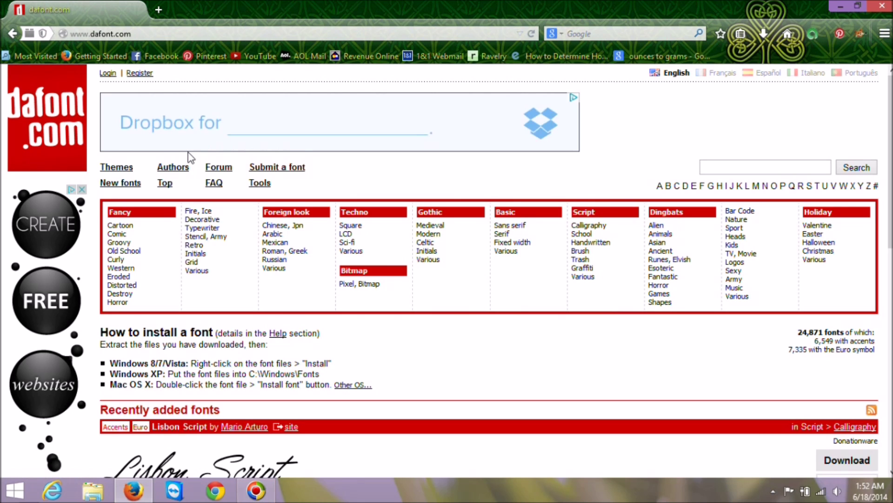
click(120, 260)
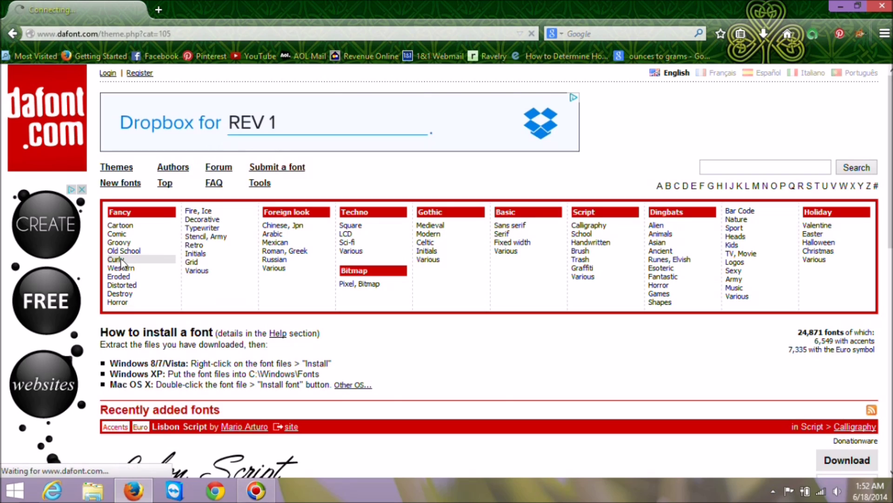
Browse the Curly fonts list and open the page of the Curly Stars font.
scroll(292, 226, down, 2)
scroll(292, 226, down, 11)
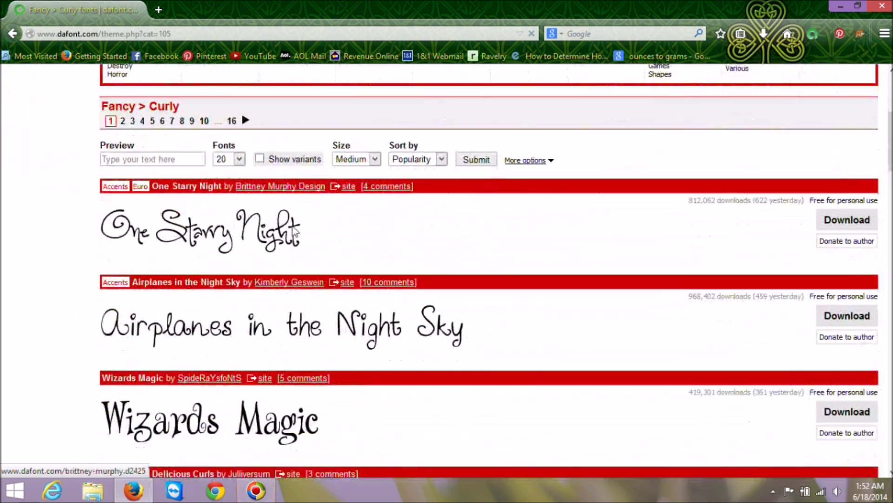
scroll(292, 226, down, 13)
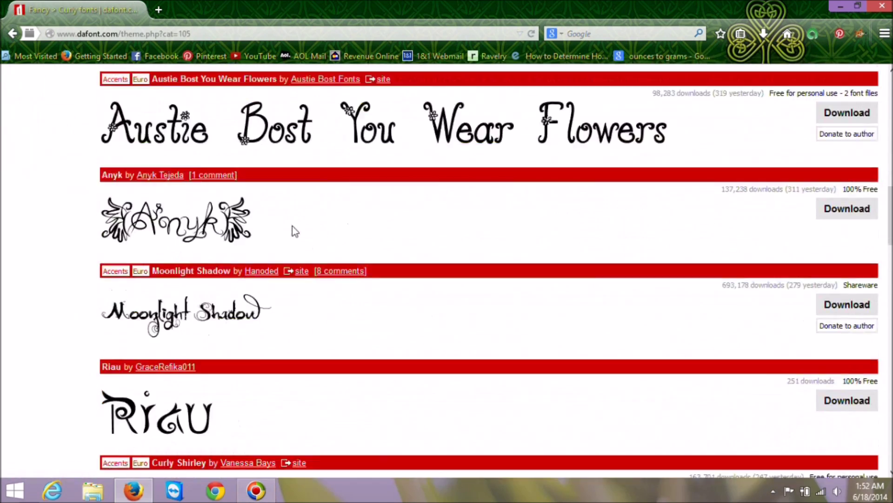
scroll(293, 227, down, 6)
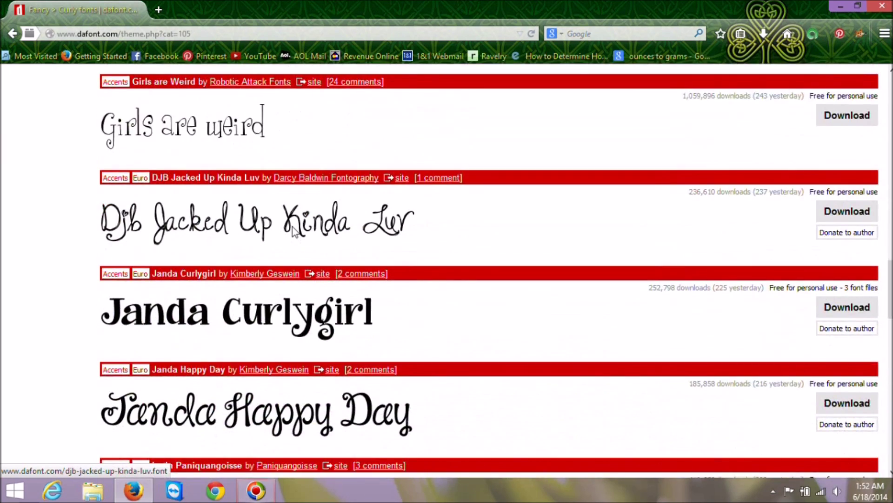
scroll(292, 227, down, 3)
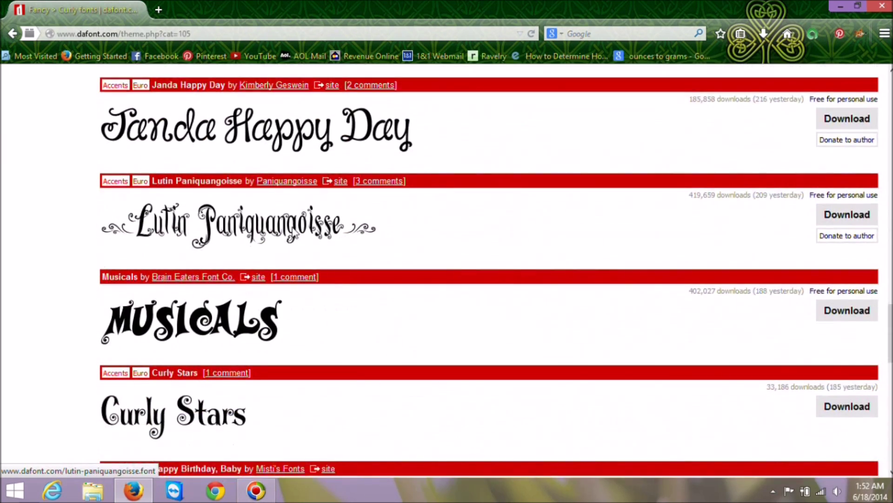
scroll(292, 227, down, 2)
scroll(293, 229, up, 2)
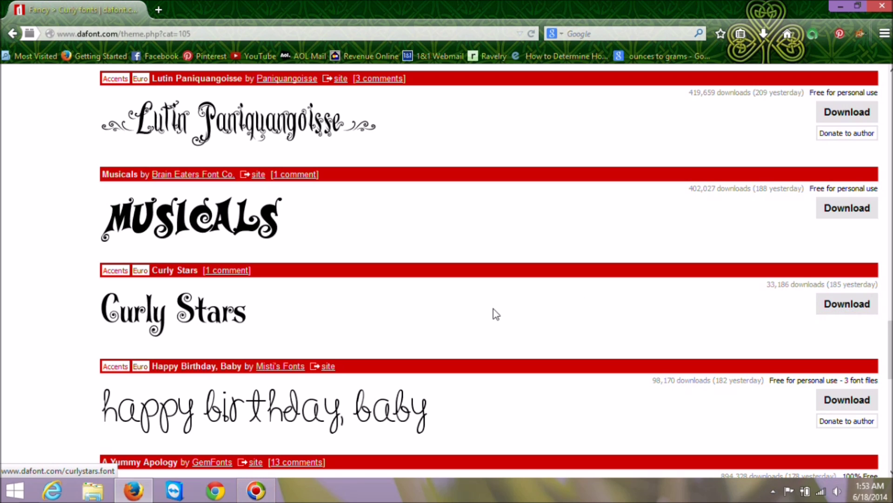
click(181, 317)
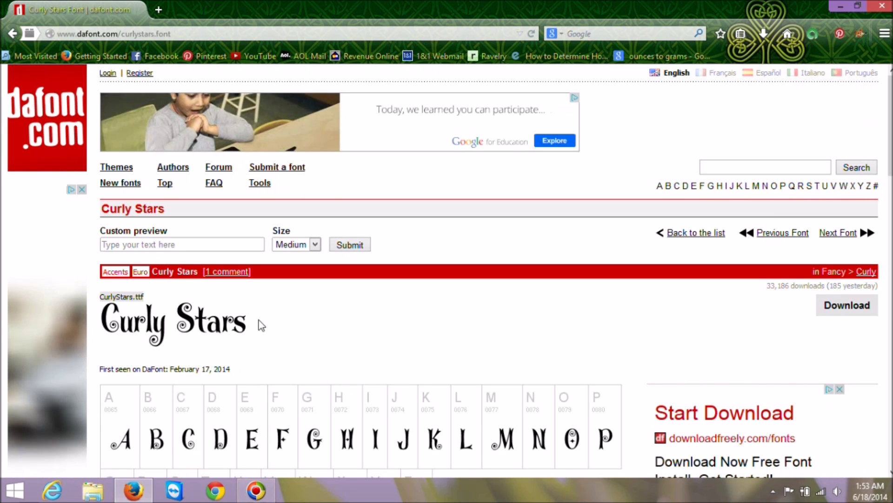
Examine the Curly Stars character map for its uppercase and lowercase letters, numbers, symbols and accented characters.
scroll(259, 321, down, 4)
scroll(259, 320, down, 3)
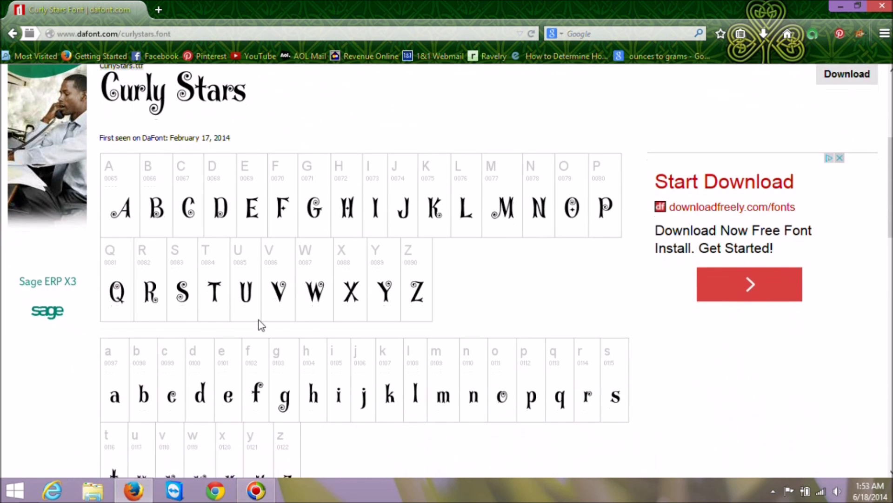
scroll(258, 322, down, 5)
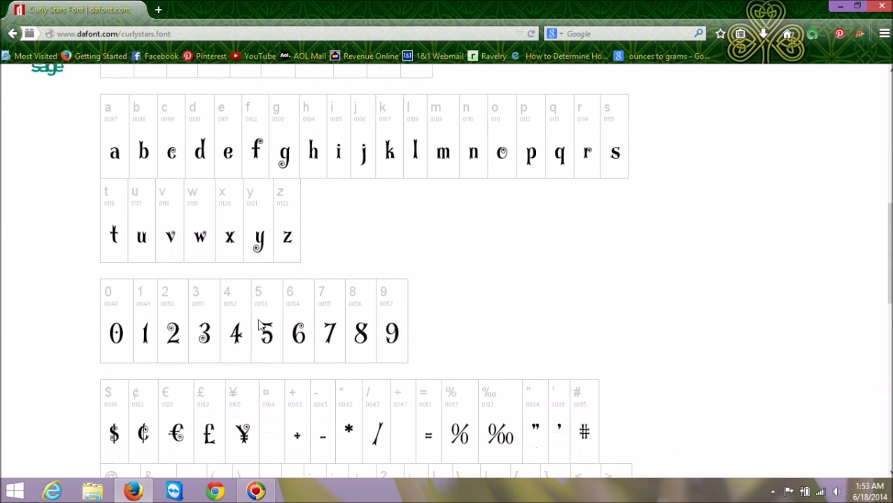
scroll(258, 321, down, 4)
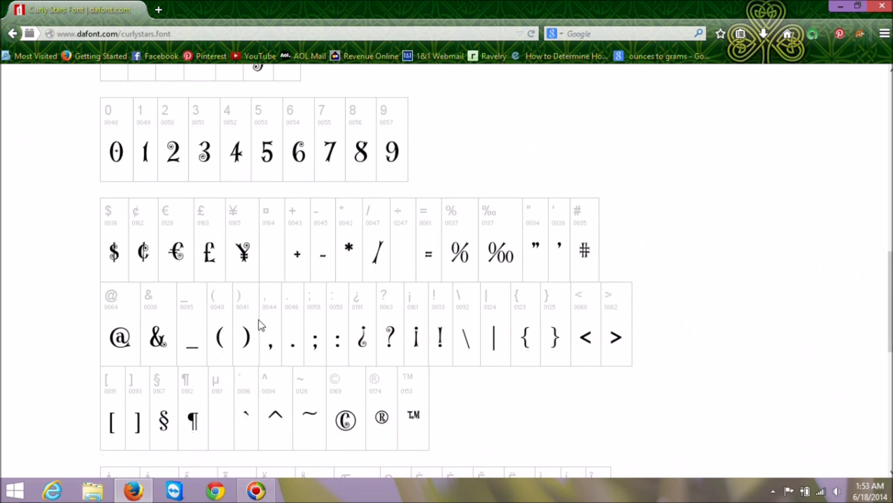
scroll(261, 320, down, 8)
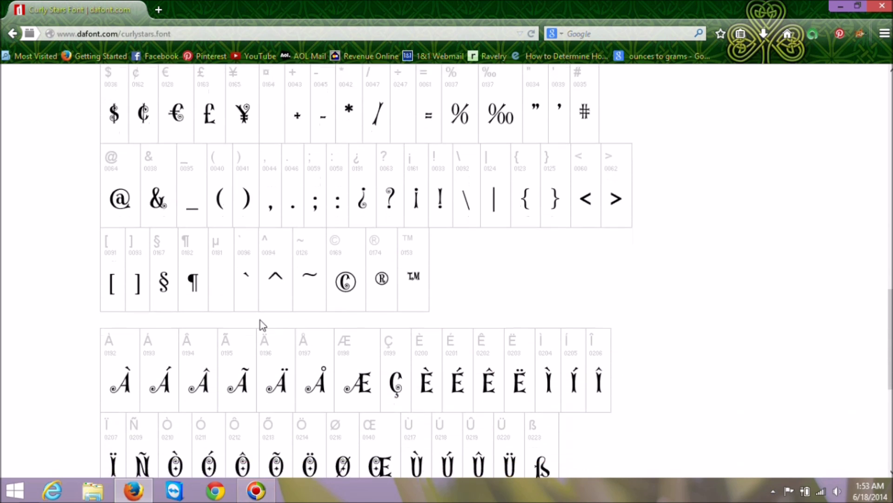
scroll(261, 320, up, 17)
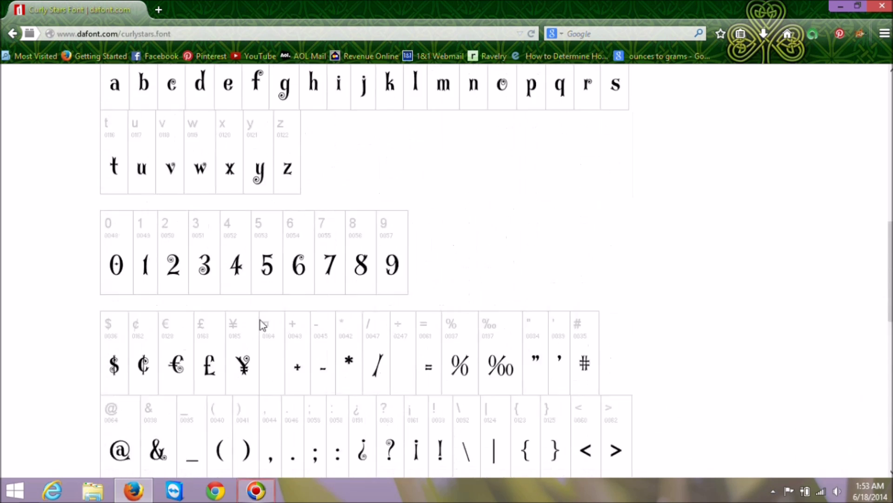
scroll(261, 296, up, 2)
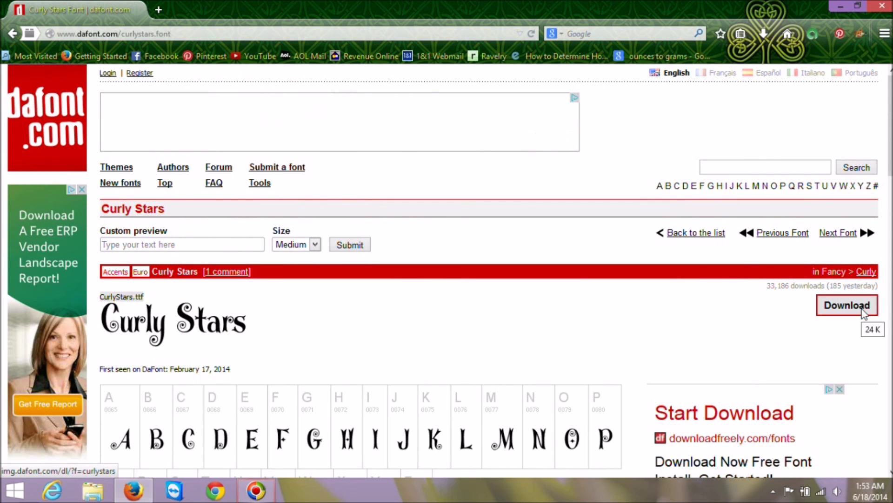
scroll(717, 315, down, 4)
scroll(665, 279, up, 4)
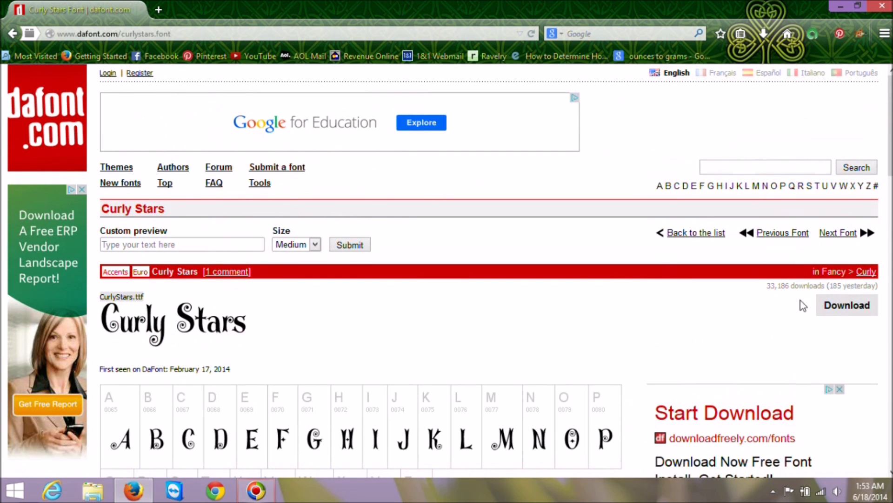
Download the Curly Stars font as the saved file curlystars.zip, and show the recent downloads.
click(849, 309)
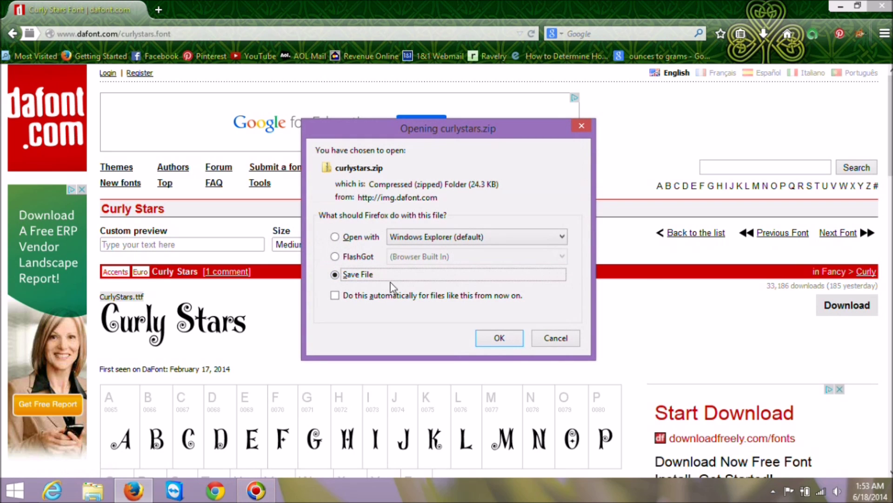
click(498, 336)
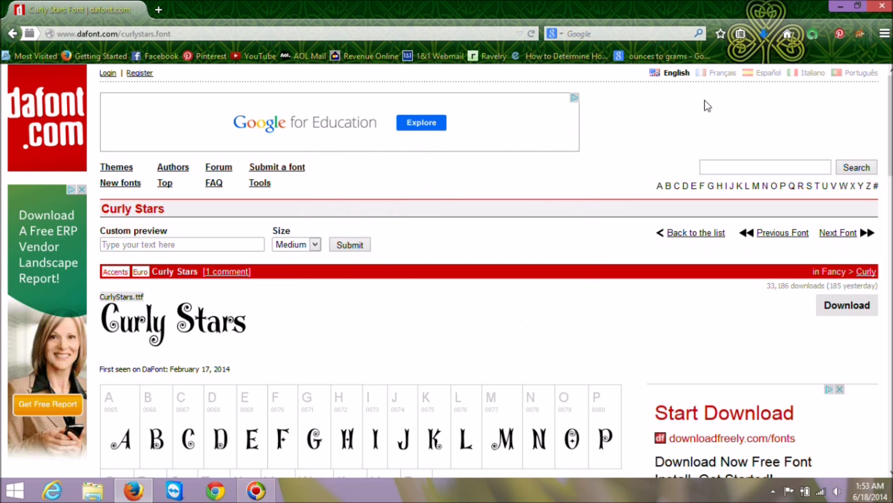
click(763, 35)
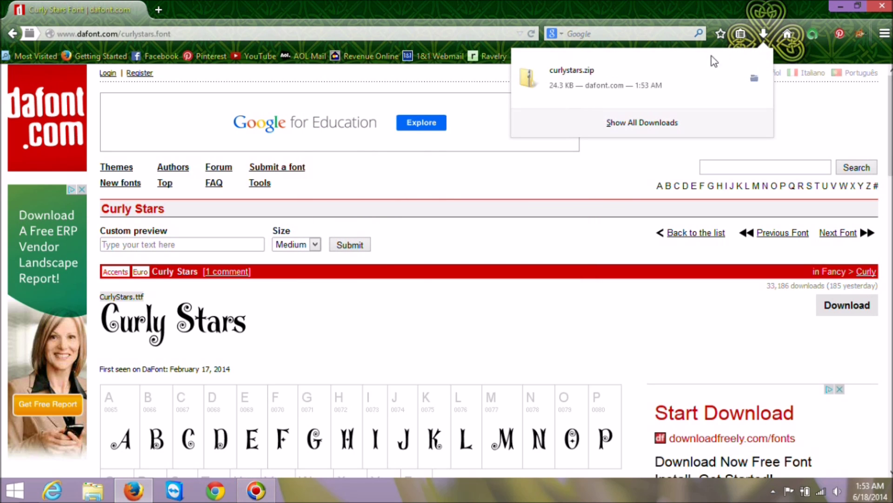
Open the downloaded curlystars.zip and extract its contents to the curlystars folder in Downloads.
click(724, 80)
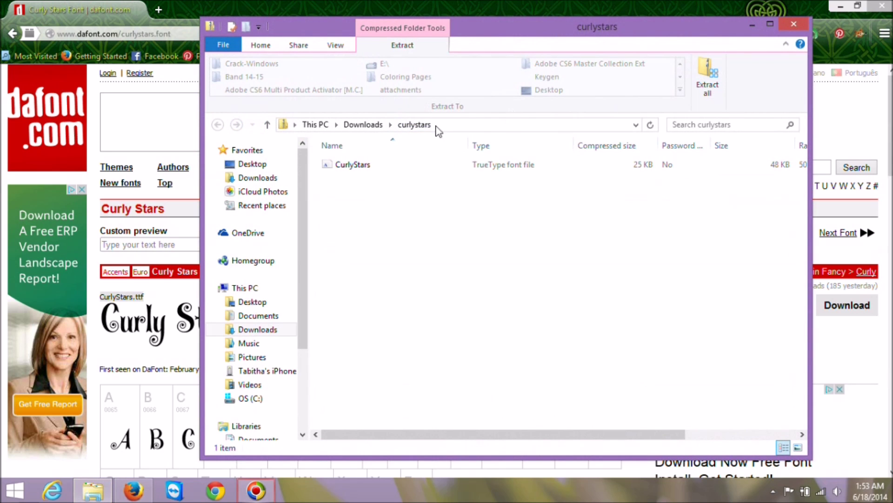
click(708, 86)
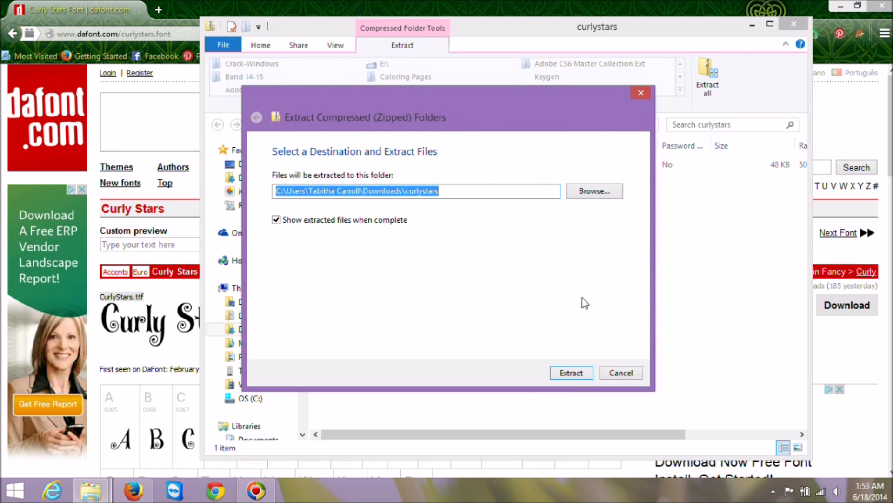
click(568, 372)
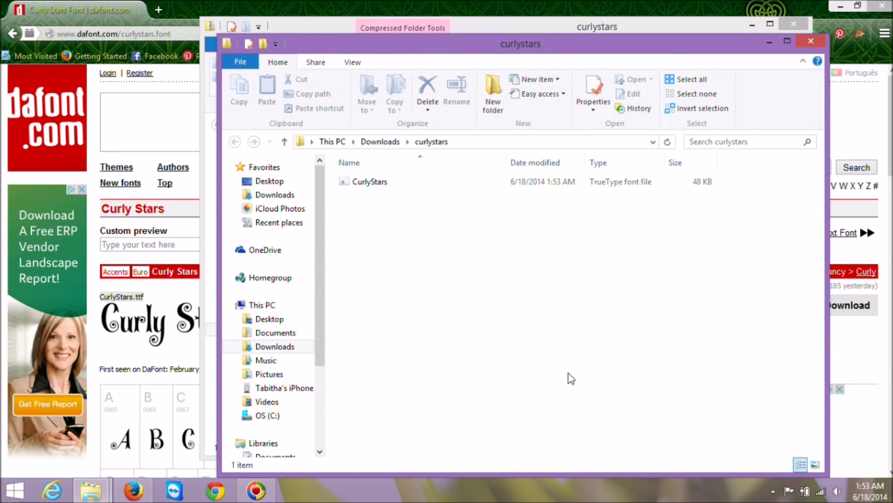
Install the extracted CurlyStars font file on Windows, and close the font preview and both curlystars folder windows.
click(376, 186)
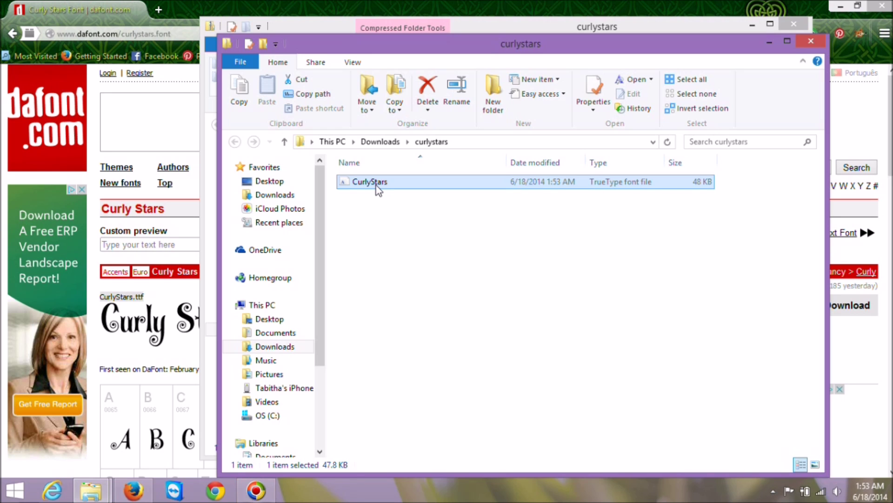
double_click(370, 182)
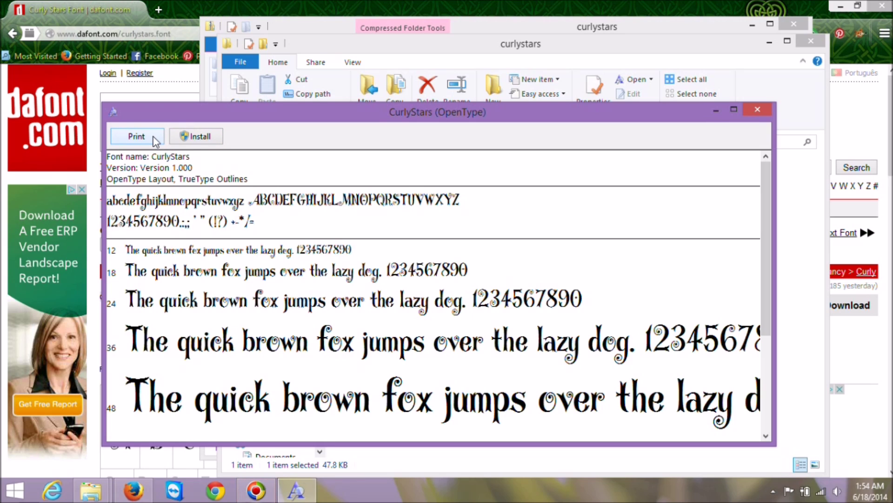
click(194, 140)
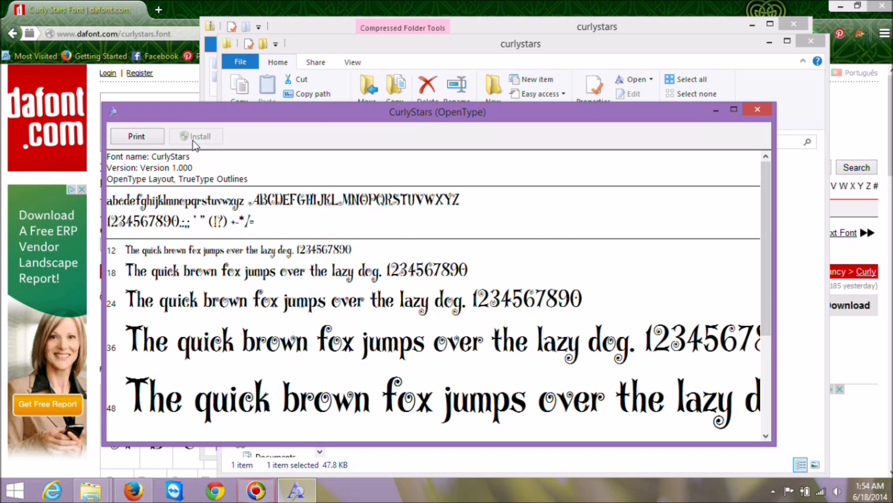
click(754, 110)
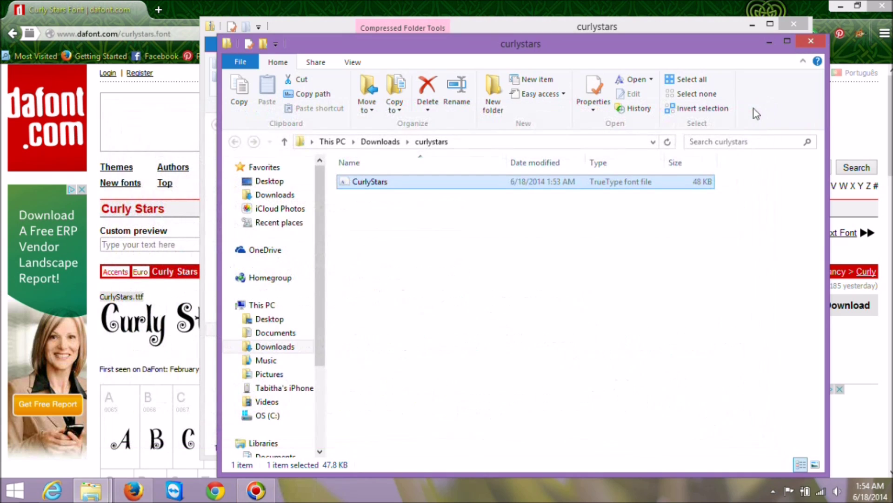
click(811, 38)
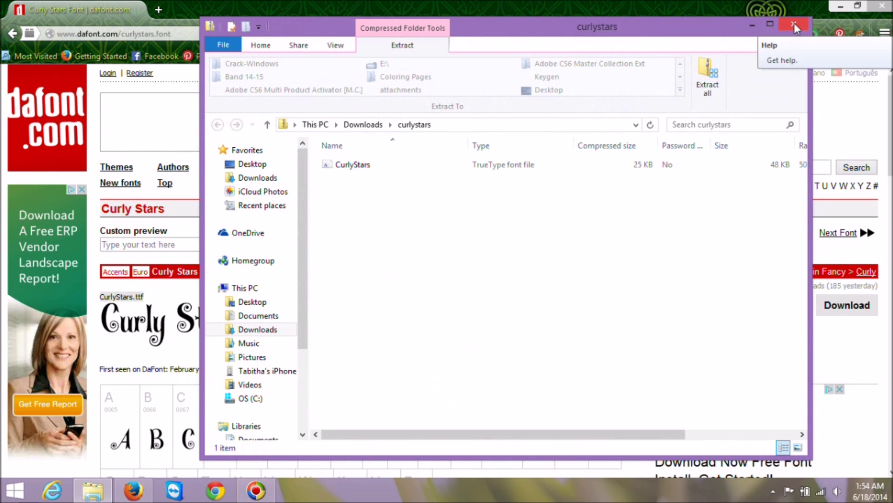
click(794, 23)
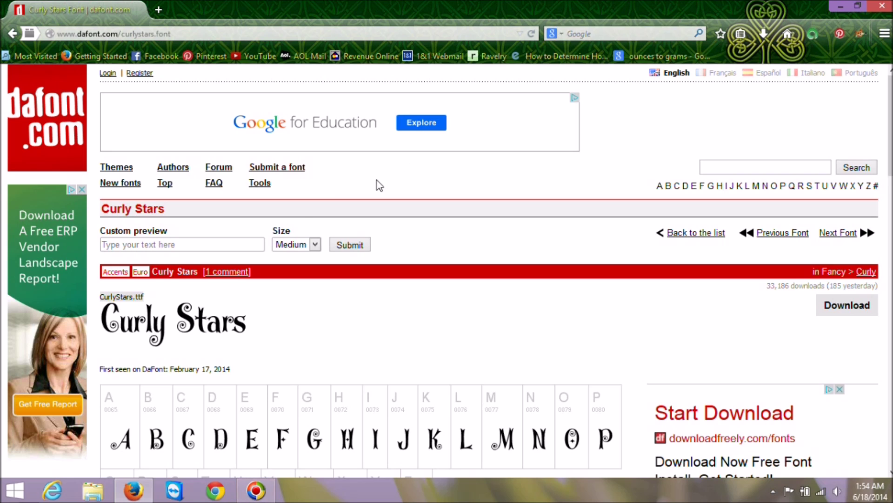
Switch to Chrome and open the Cricut Design Space landing page from its bookmark.
click(215, 491)
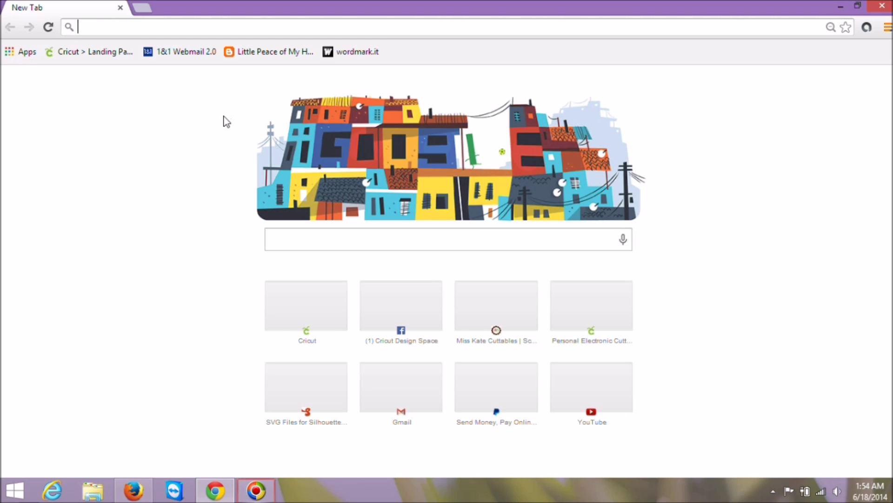
click(97, 55)
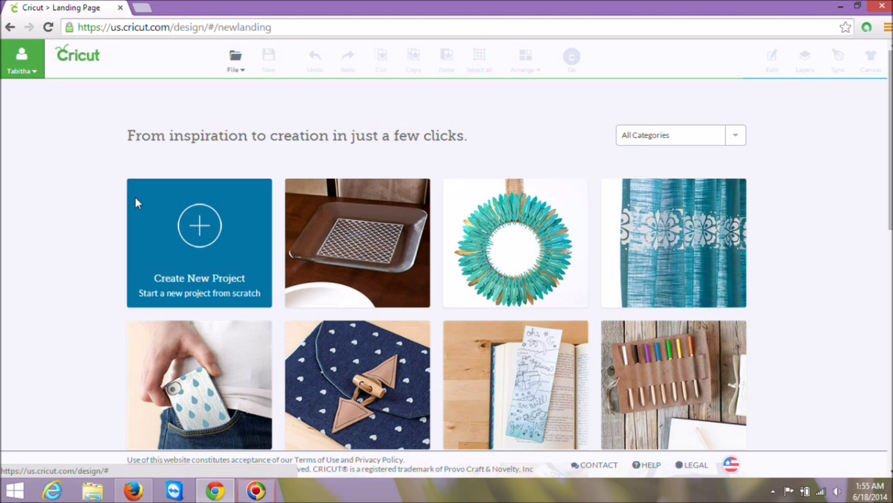
click(18, 60)
click(20, 67)
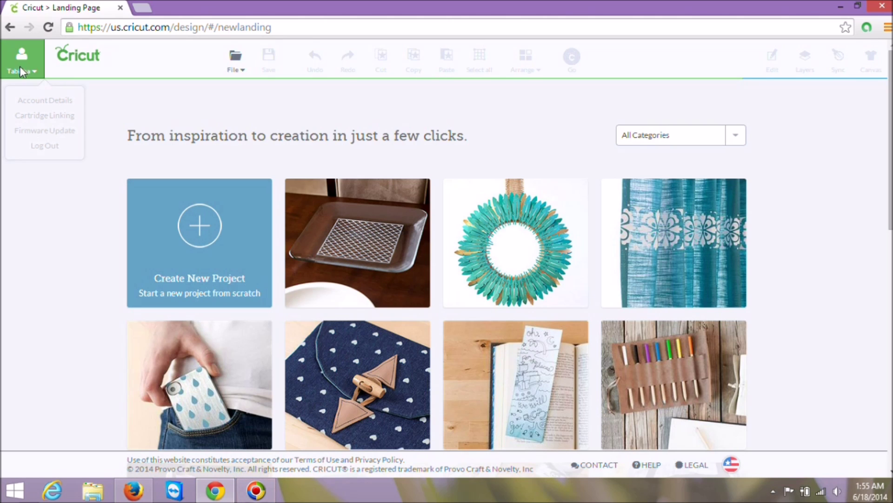
Create a new project and add the text "Happy Birthday" to the canvas.
click(199, 233)
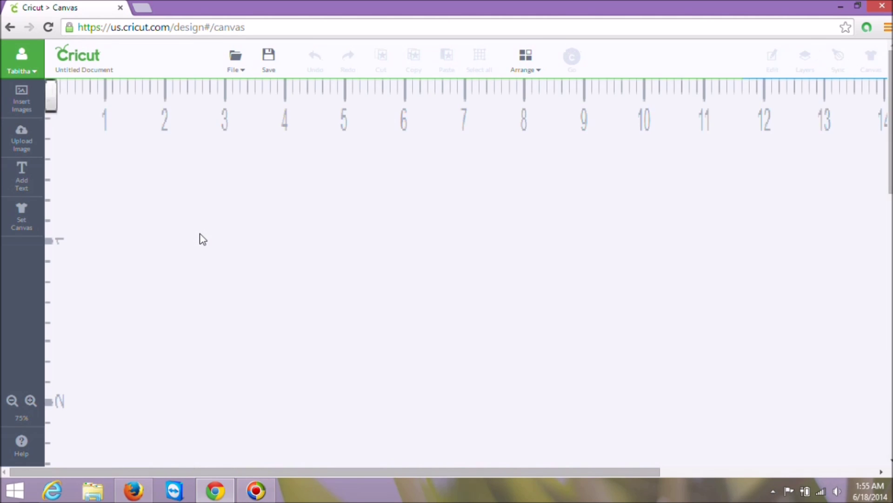
click(18, 172)
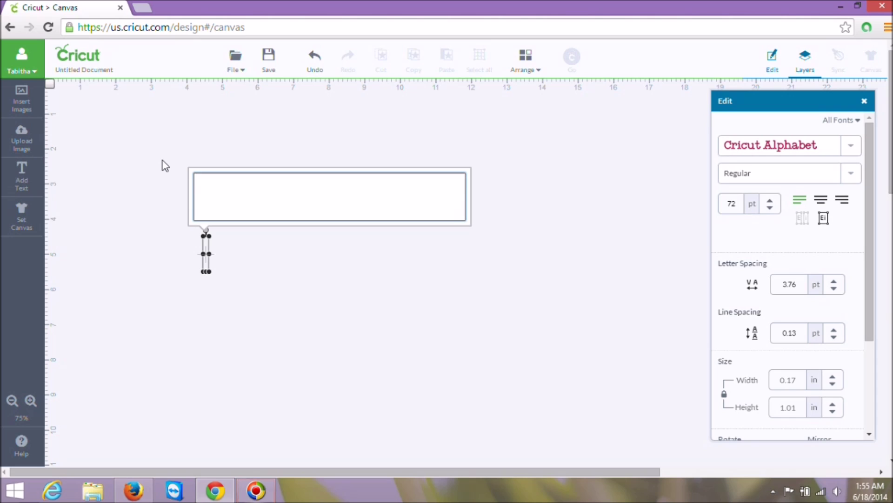
text(Happy Birthday)
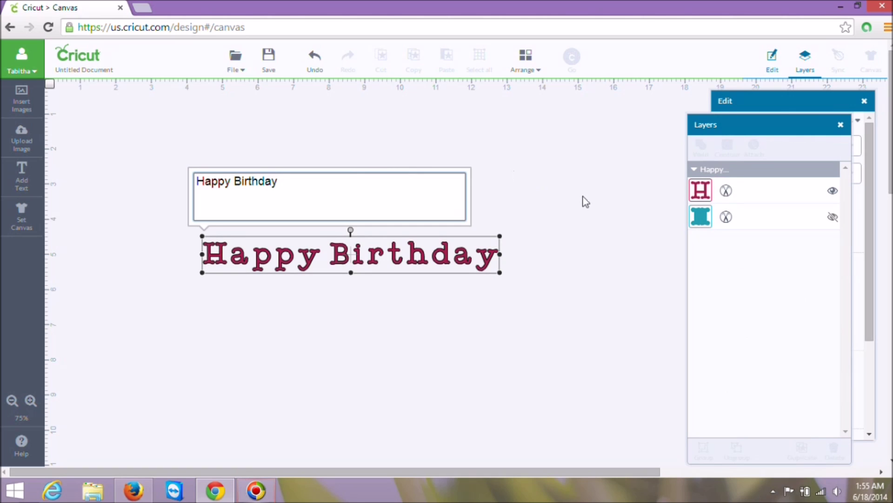
Set the "Happy Birthday" text to the CurlyStars font and enlarge it to about 10 in wide, near the canvas's upper-left corner.
click(772, 102)
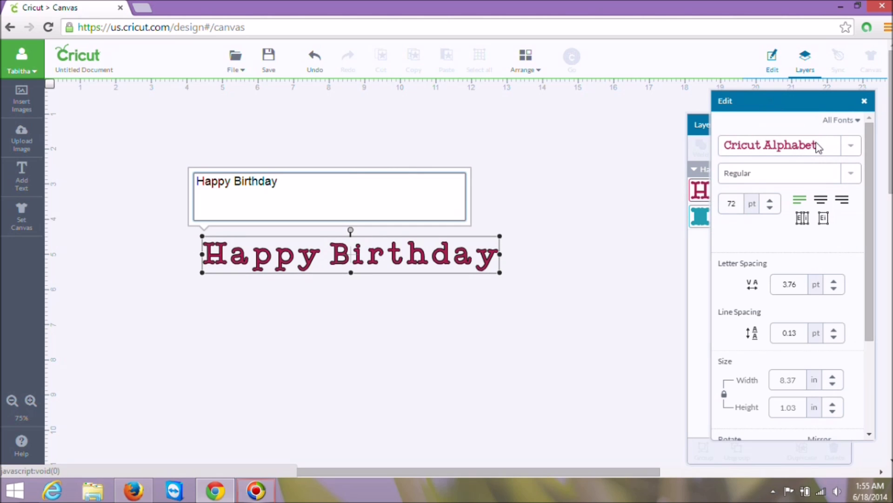
click(851, 149)
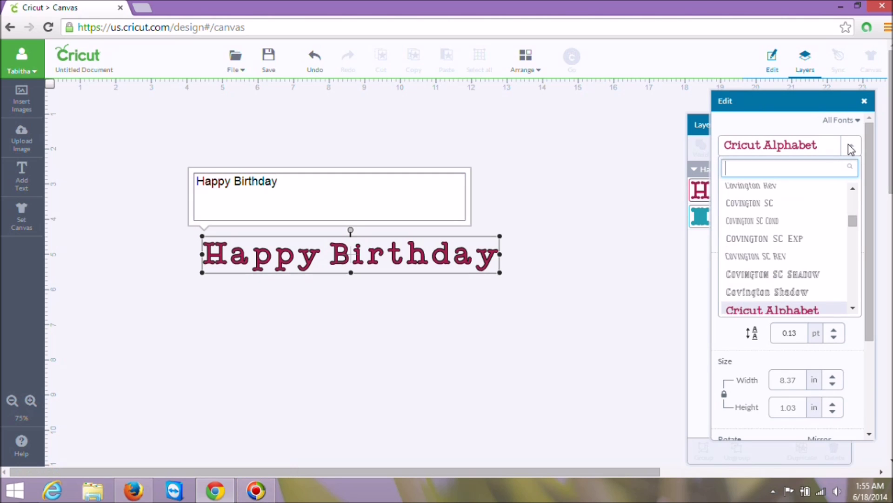
scroll(856, 287, down, 5)
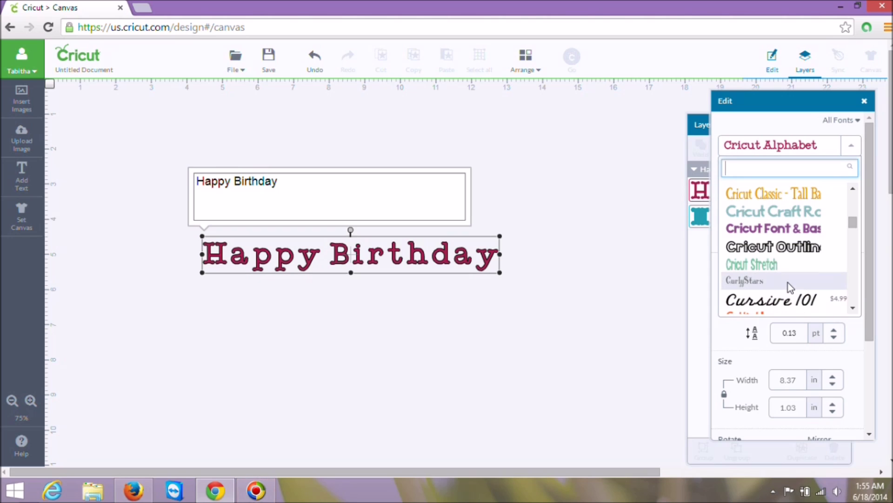
click(788, 283)
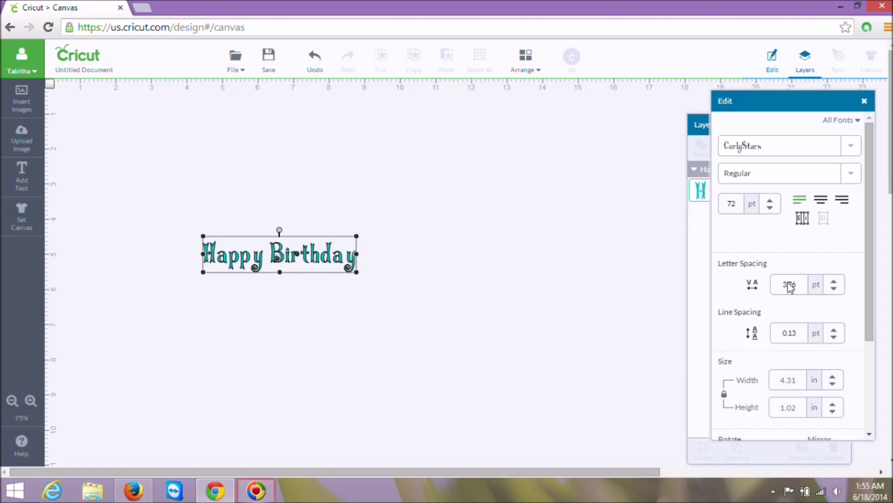
drag(356, 273, 561, 321)
drag(387, 285, 271, 174)
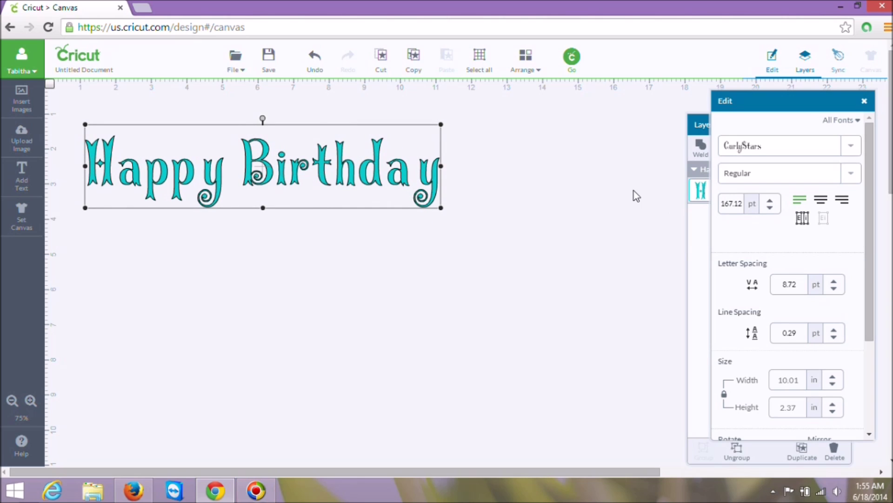
Change the line type of the "Happy Birthday" layer to Write with the Midnight pen color.
click(702, 131)
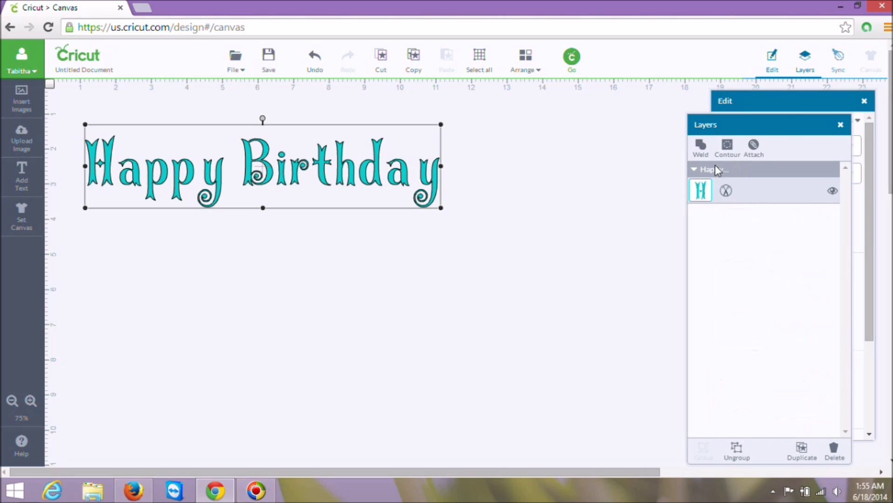
click(726, 193)
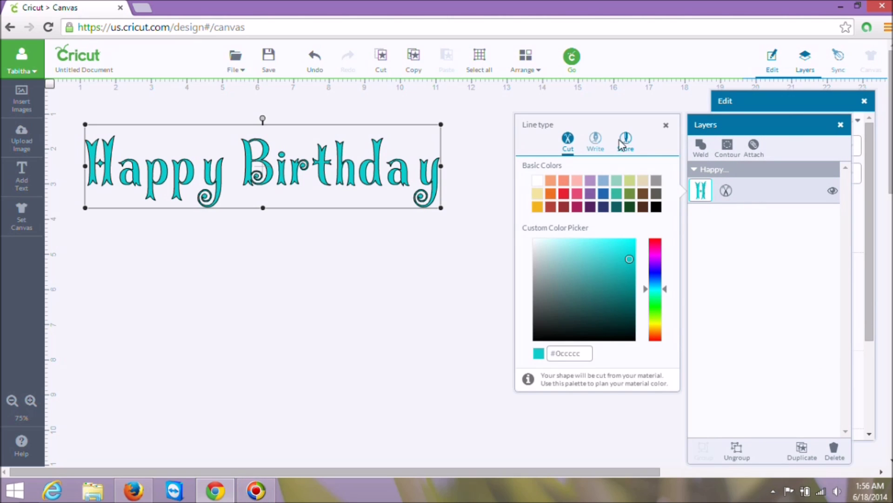
click(597, 139)
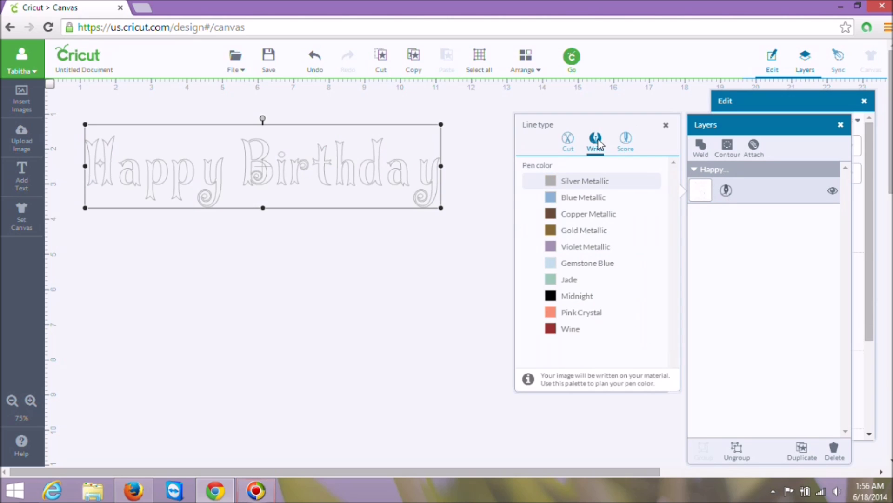
click(568, 298)
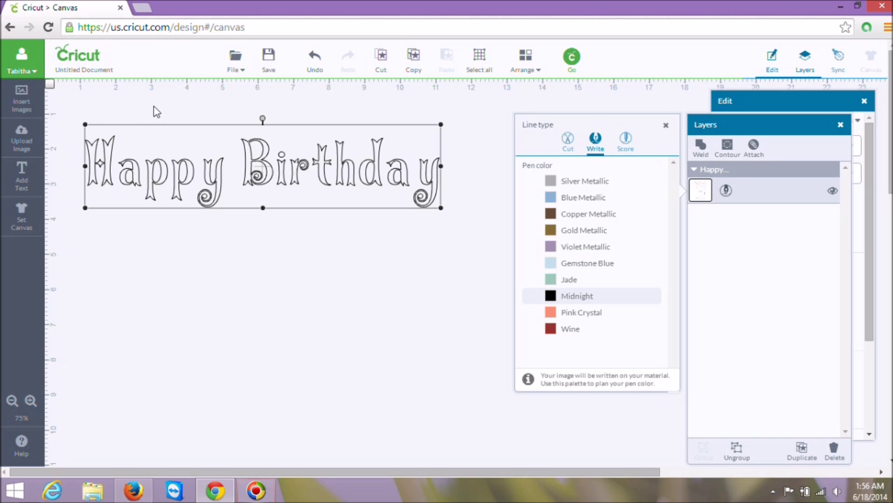
Open the bookmarked wordmark.it site in a new browser tab.
click(141, 12)
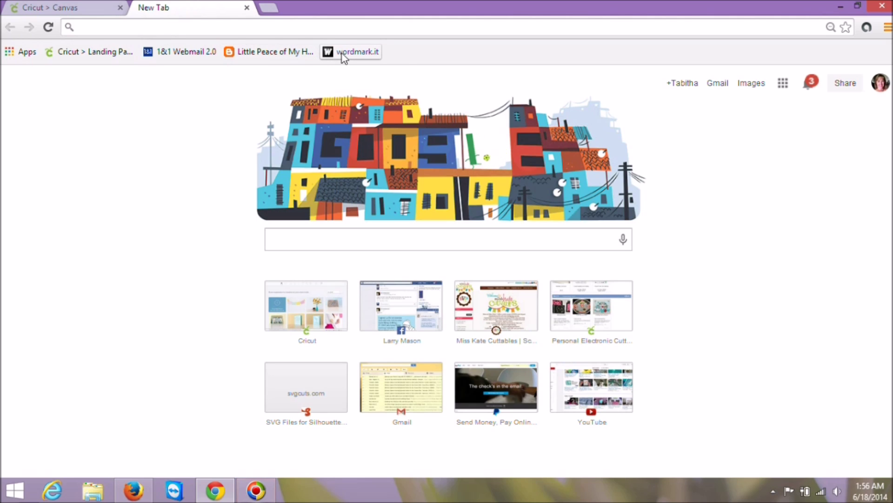
click(372, 57)
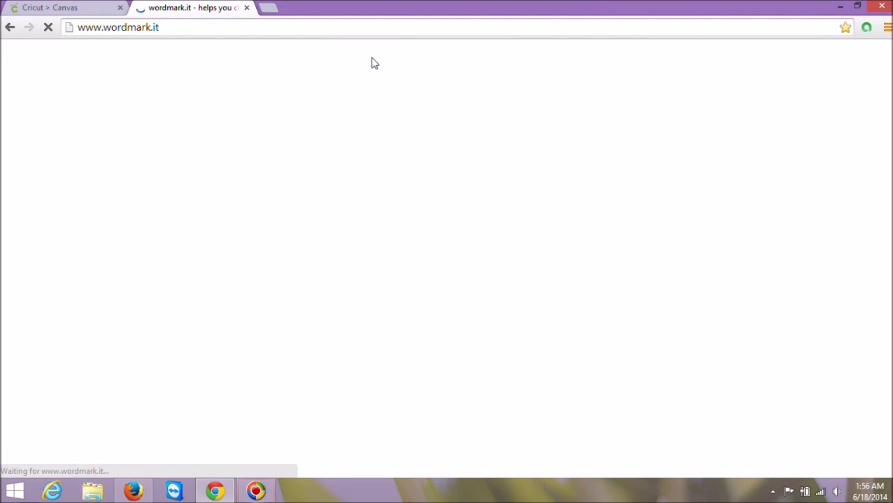
text(word)
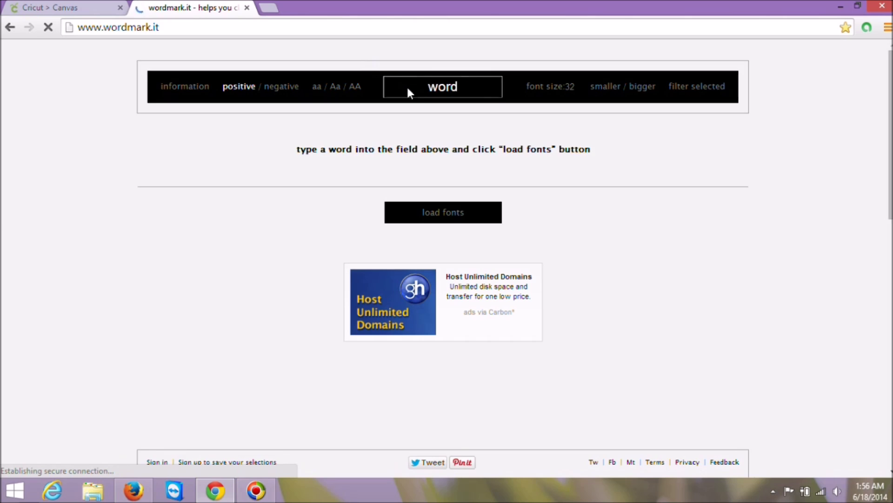
text(mark)
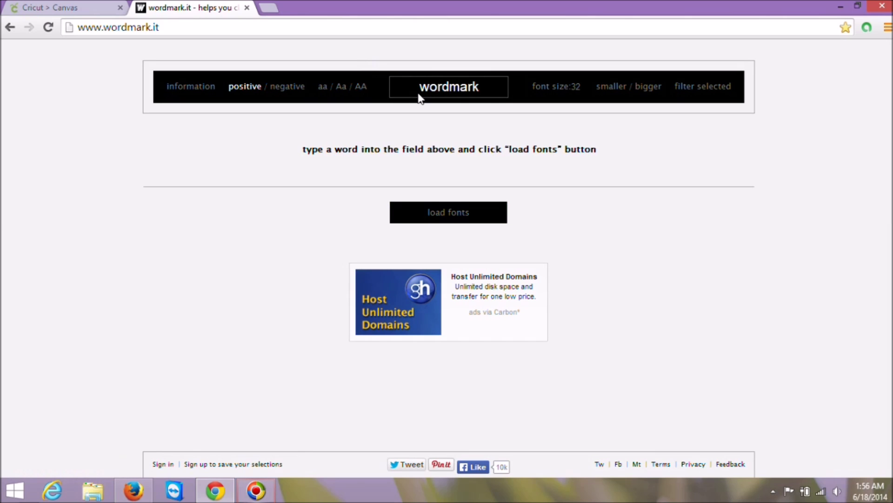
Enter "Happy Birthday" as the sample text and load its previews in the installed fonts.
click(435, 92)
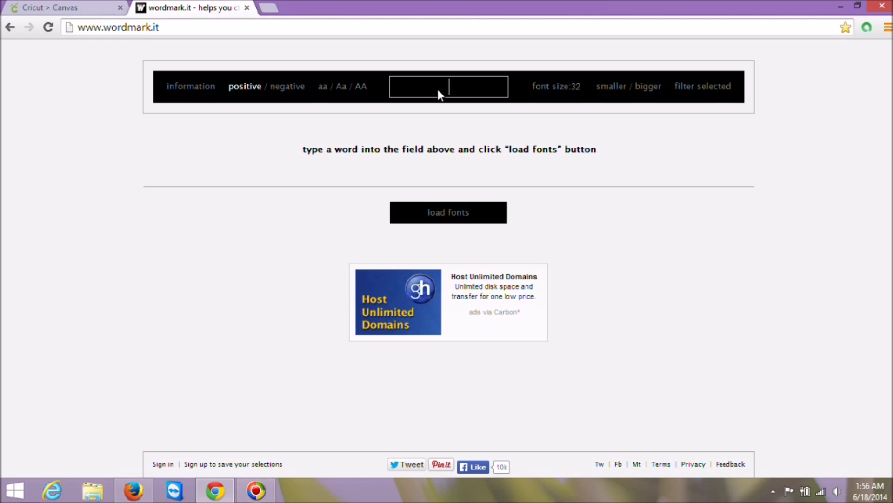
text(Happy Birthday)
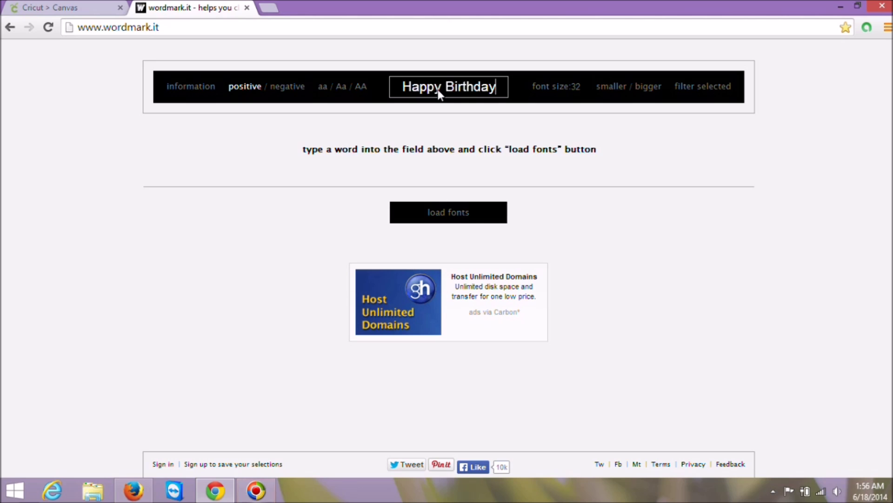
key(Return)
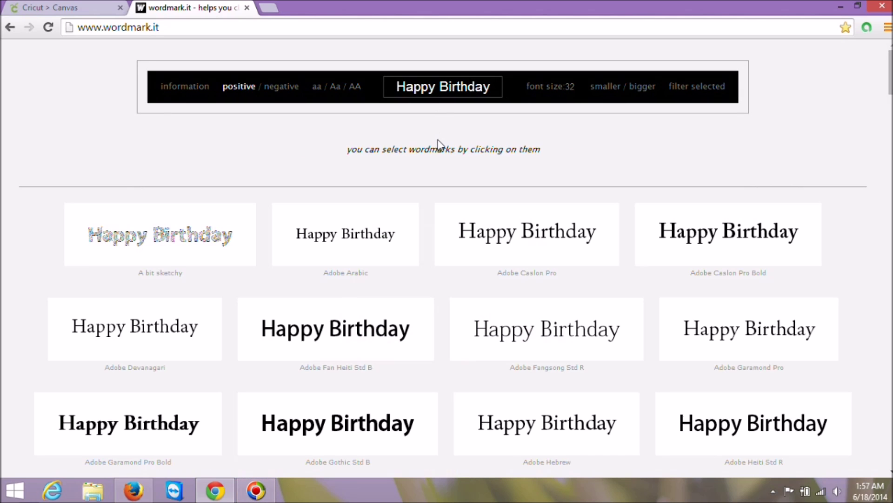
Look through the "Happy Birthday" font previews to compare how the installed fonts render the text.
scroll(438, 140, down, 2)
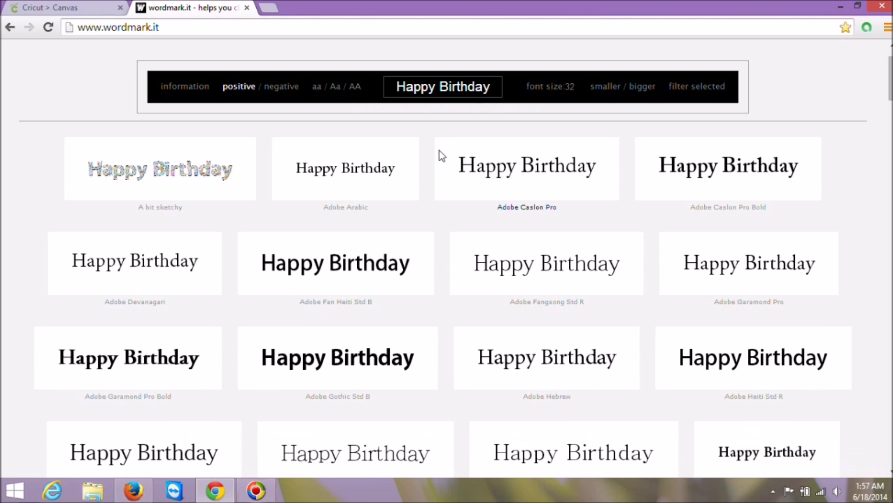
scroll(439, 150, down, 2)
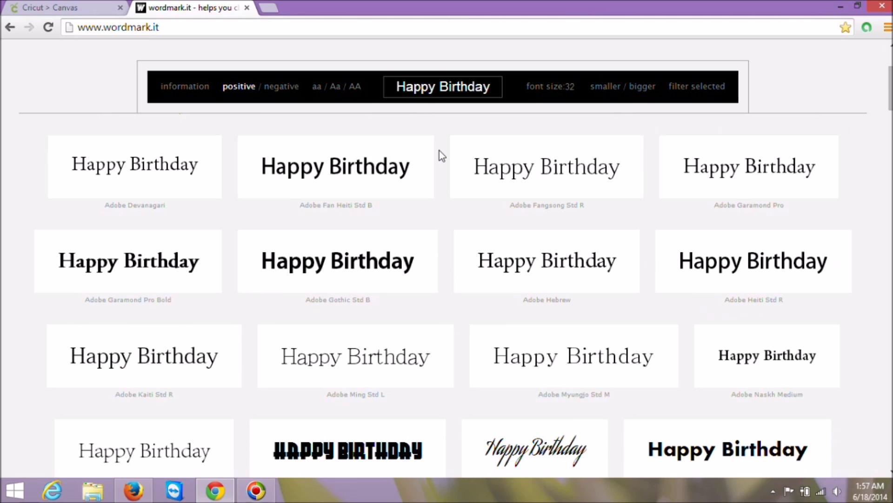
scroll(439, 151, down, 2)
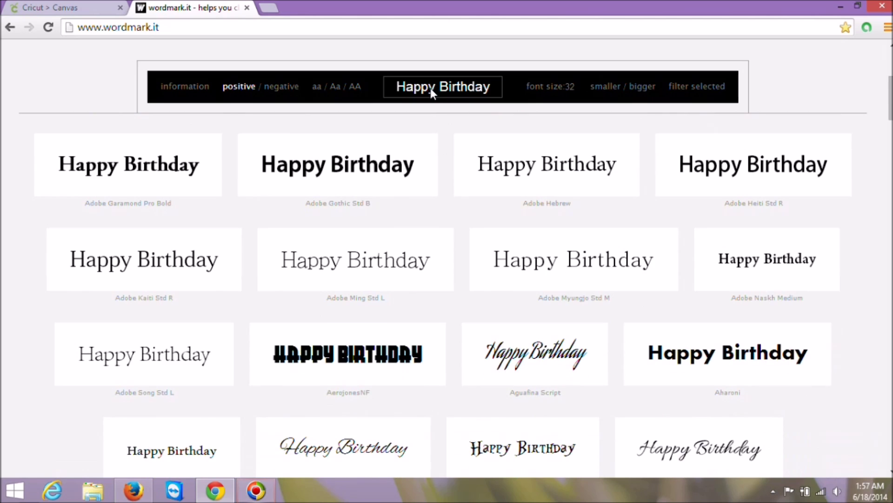
scroll(447, 175, down, 3)
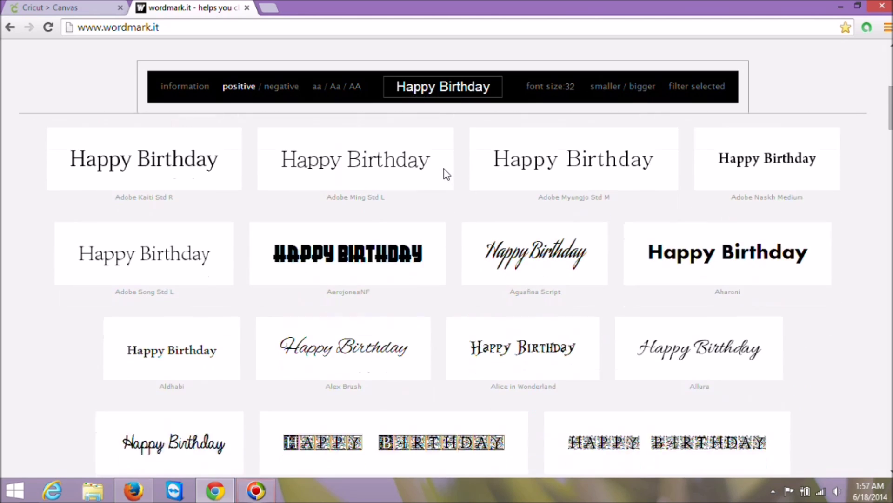
scroll(447, 174, down, 1)
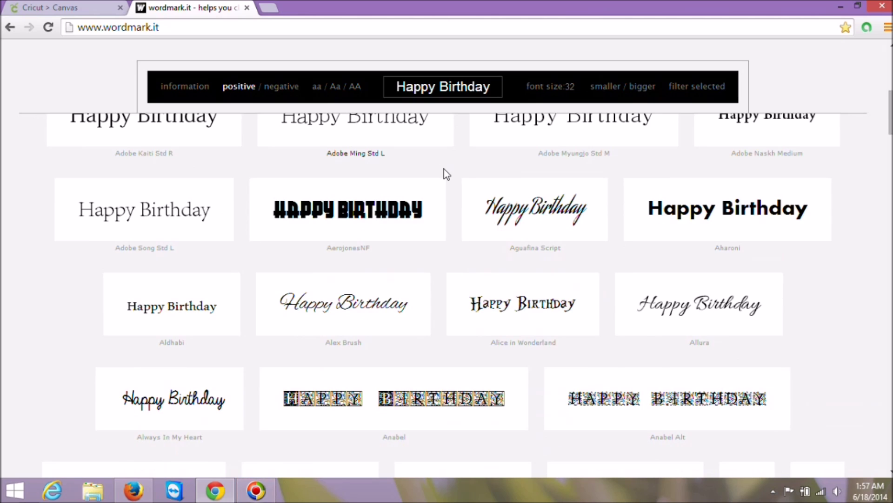
scroll(472, 228, down, 3)
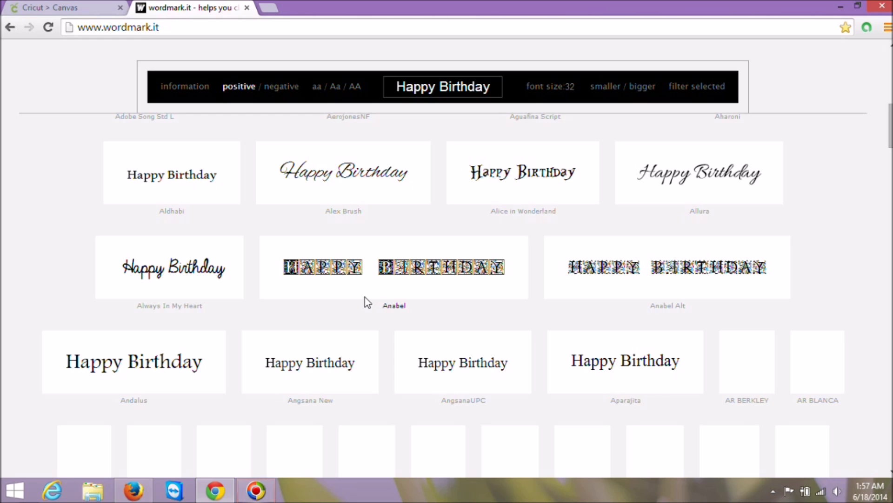
scroll(367, 302, down, 1)
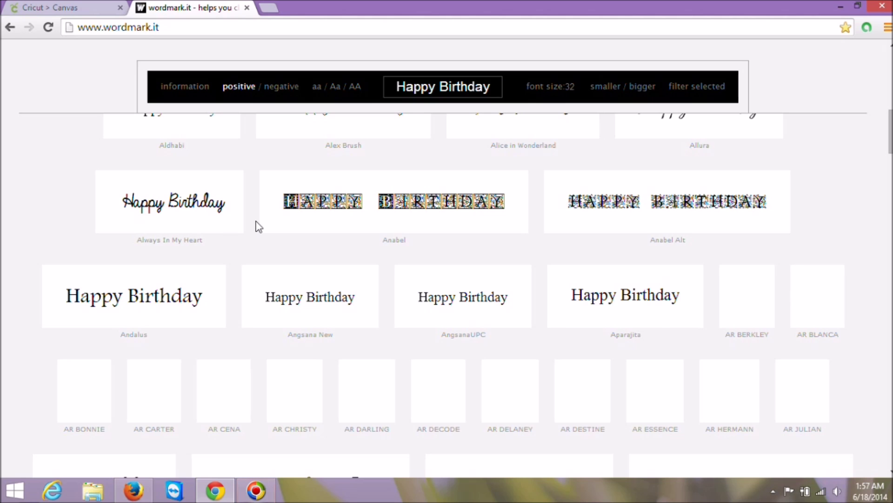
scroll(259, 226, up, 5)
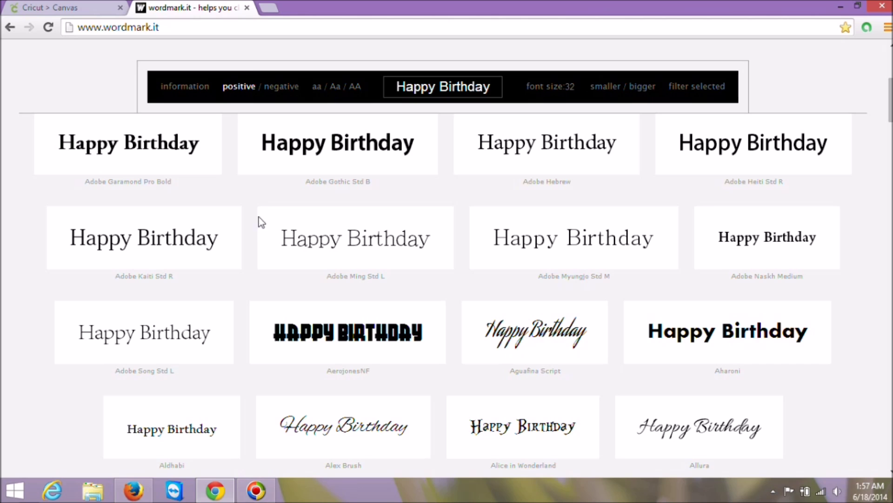
click(270, 8)
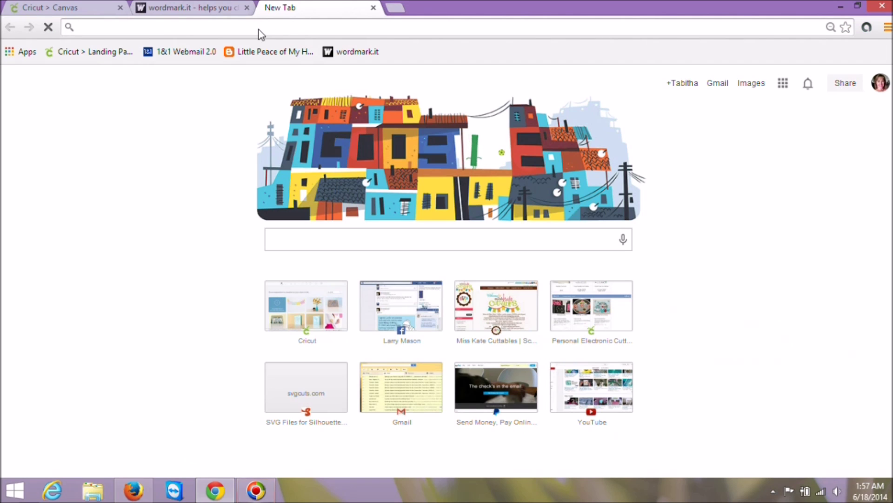
text(Pinre)
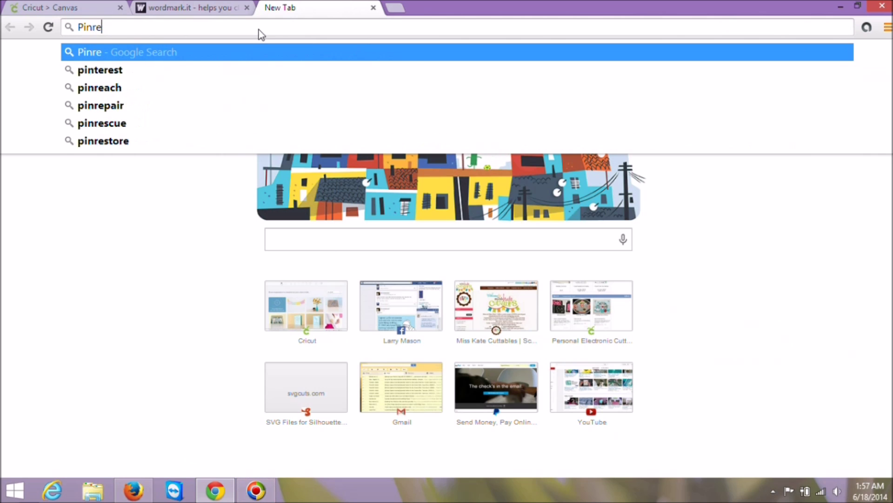
key(BackSpace)
key(BackSpace)
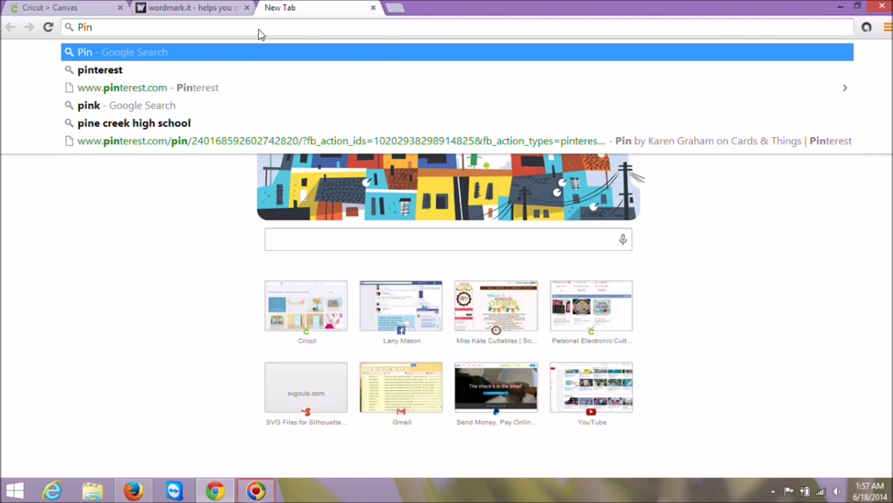
click(161, 91)
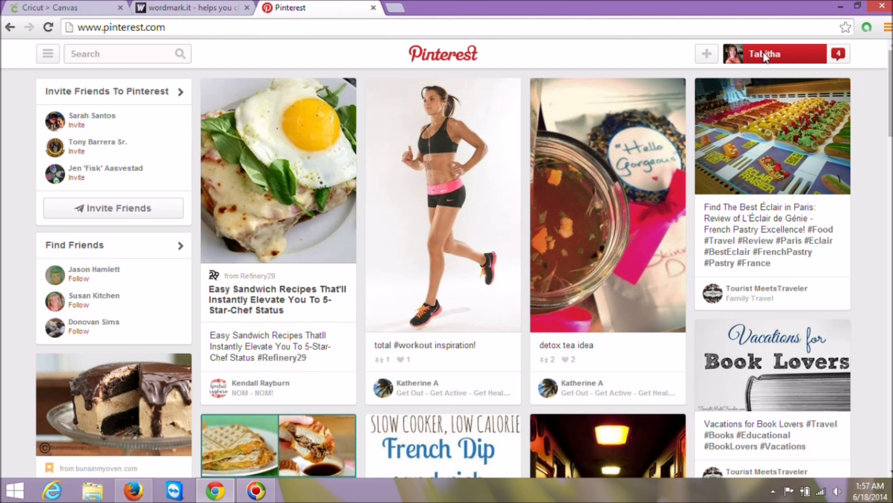
Open the account's own profile and pins page on Pinterest.
mouse_move(765, 56)
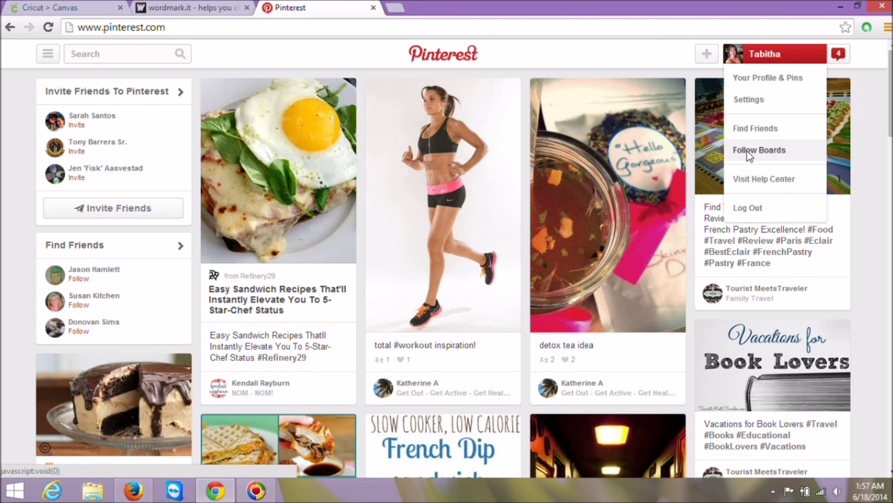
click(763, 52)
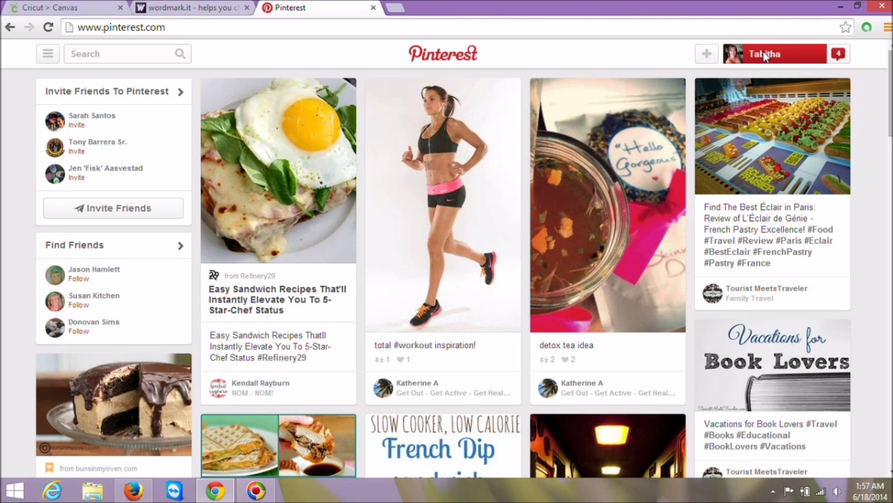
mouse_move(786, 60)
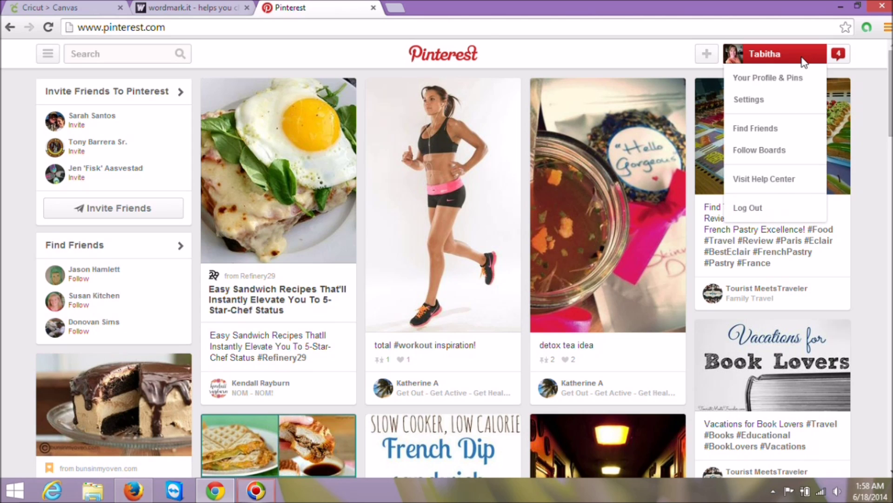
click(793, 77)
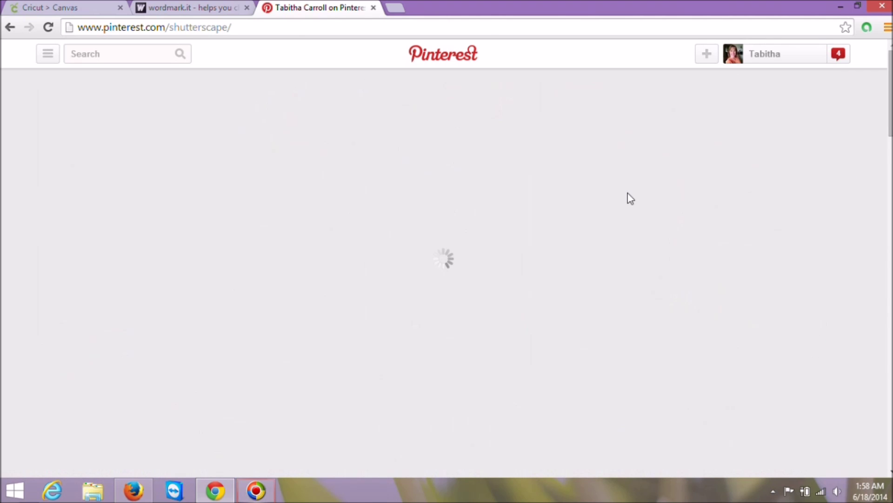
Find the "SVG and Image Ideas" board among the profile's boards and open it.
scroll(630, 199, down, 10)
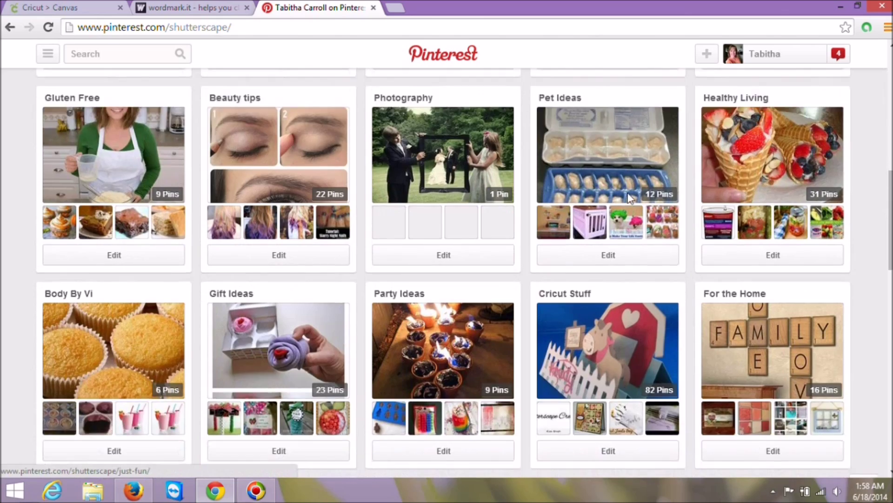
scroll(630, 198, down, 15)
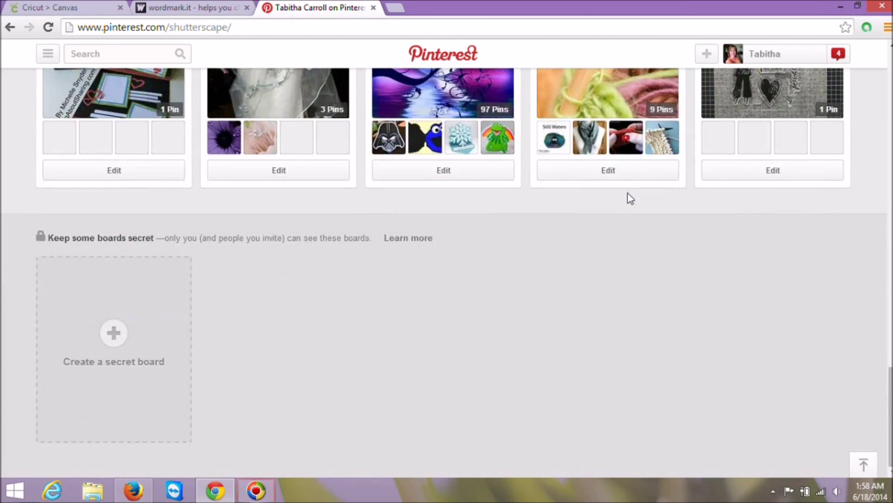
scroll(630, 199, up, 8)
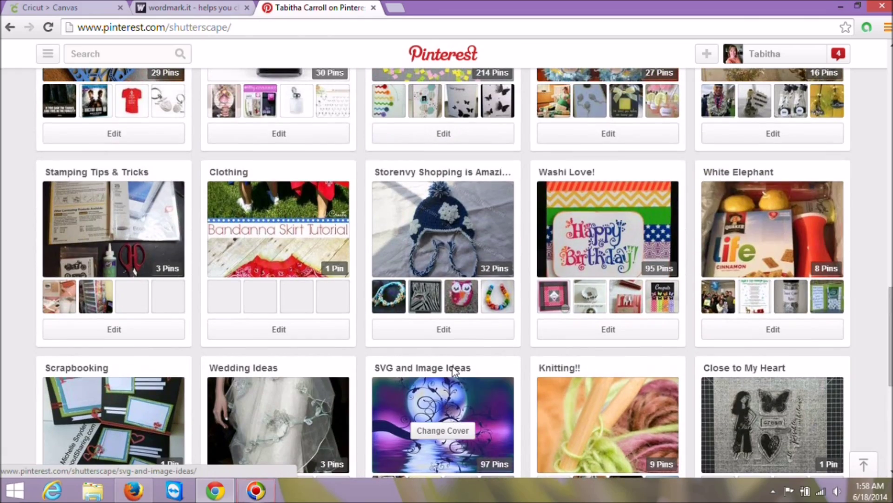
click(454, 370)
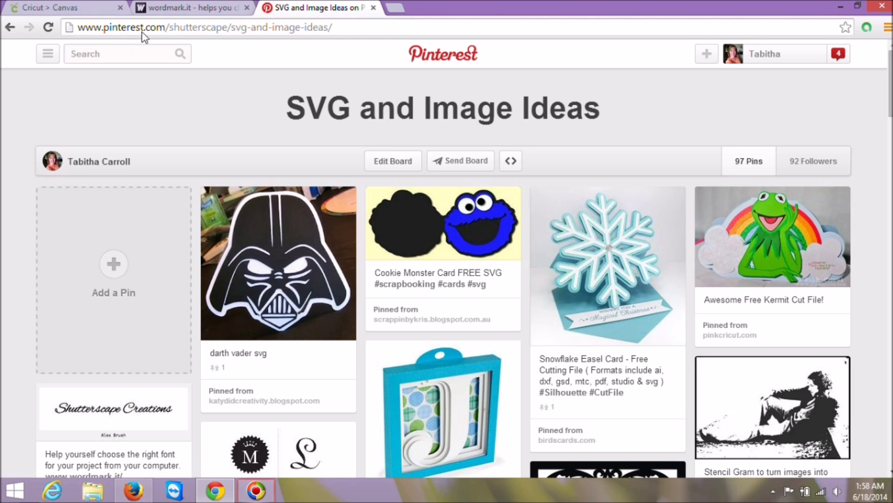
Browse the board's pins for free SVG files, monogram and image conversion resources, and the Coloring Book SVG 101 video.
scroll(195, 104, down, 2)
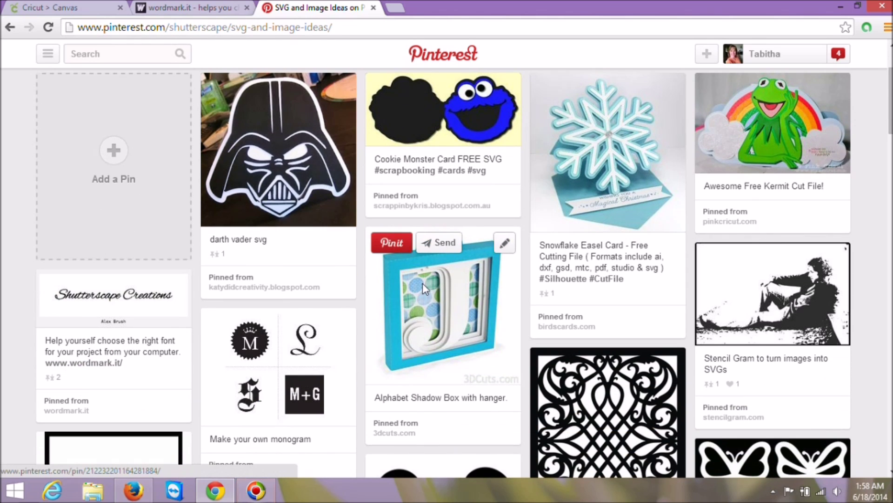
mouse_move(416, 309)
mouse_move(326, 375)
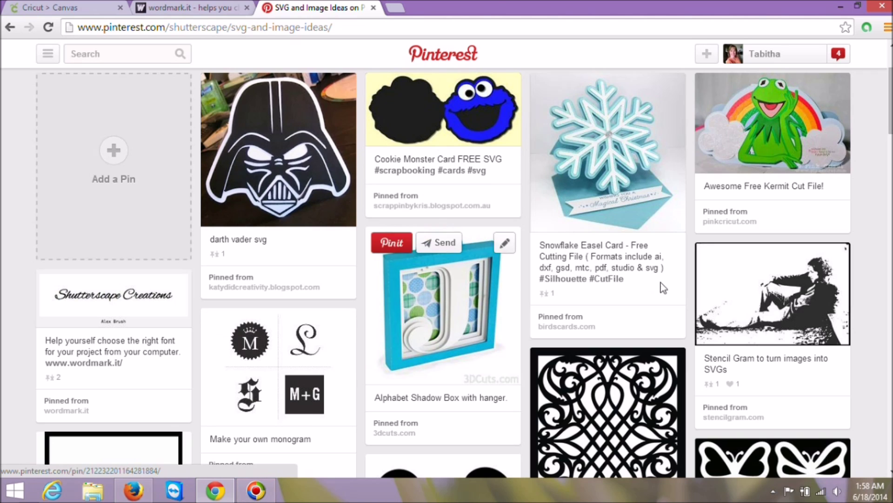
mouse_move(747, 294)
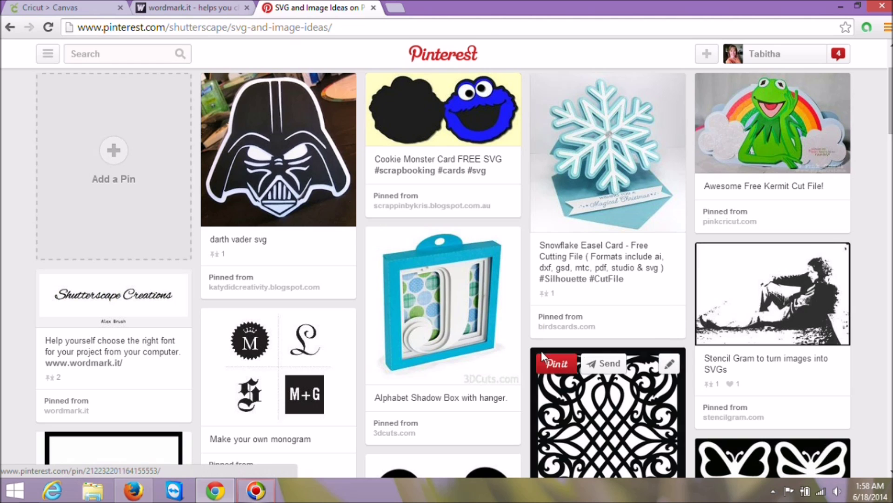
mouse_move(454, 334)
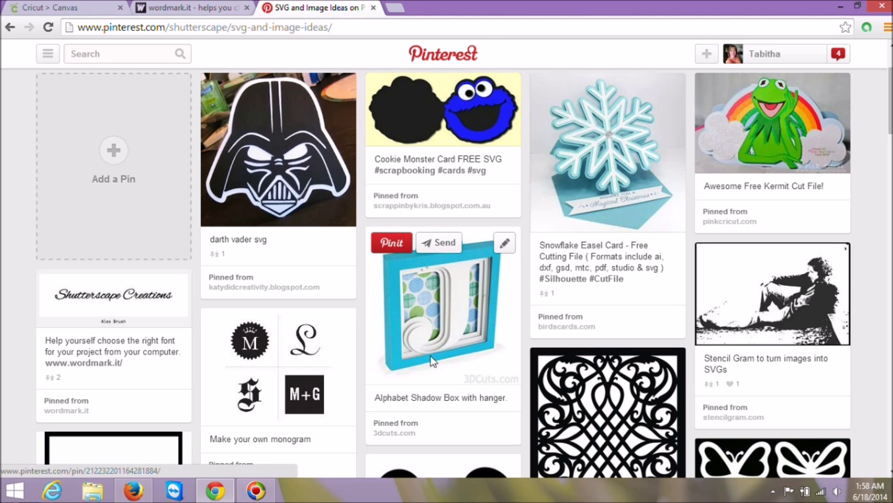
scroll(286, 353, down, 7)
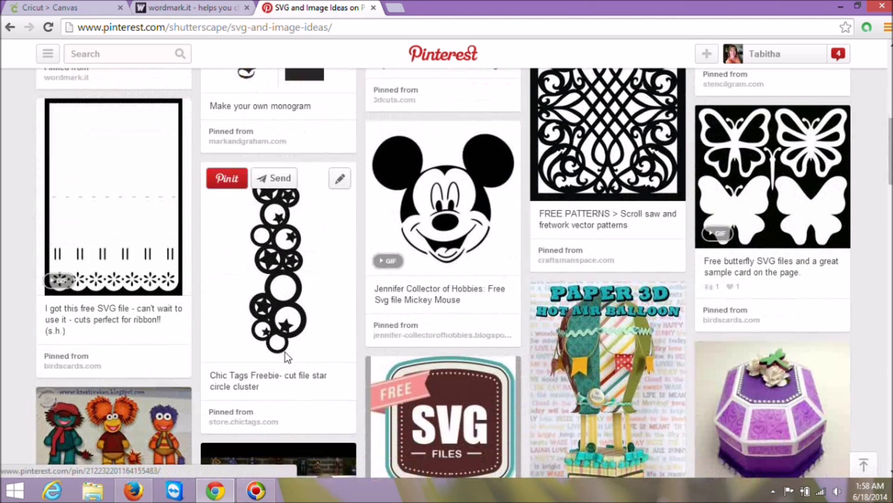
scroll(285, 352, down, 5)
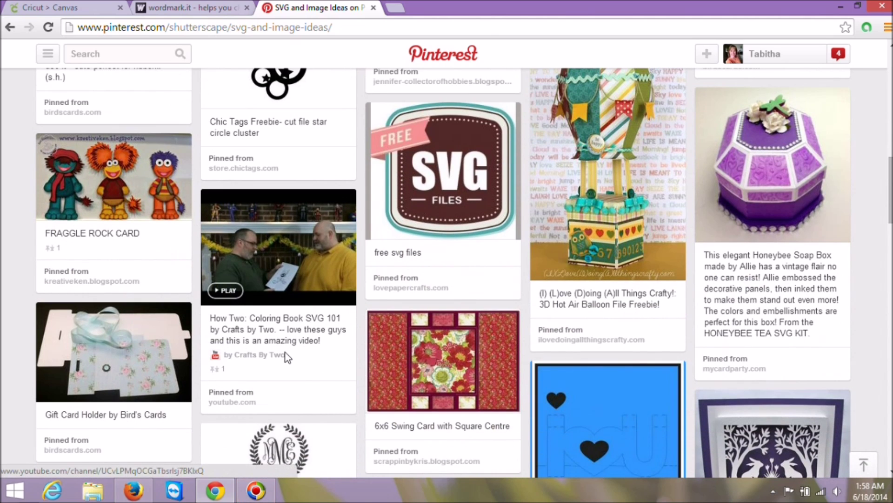
mouse_move(237, 241)
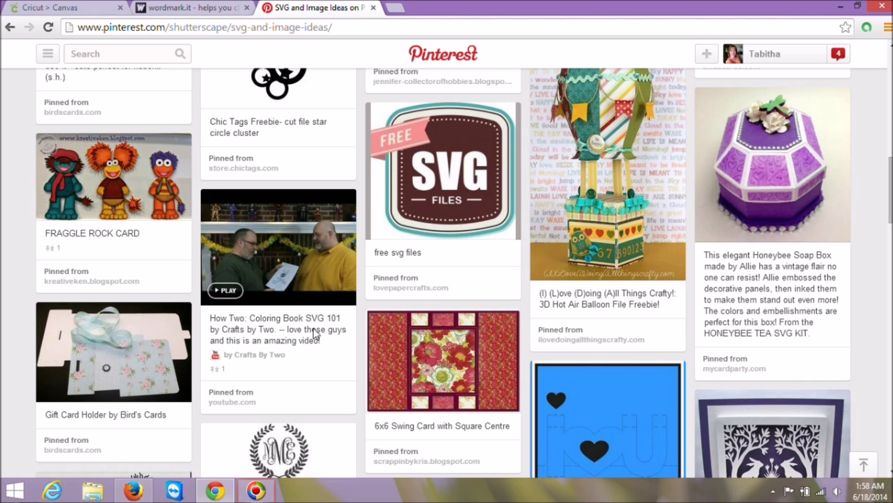
Open the board's pin about choosing the right font with wordmark.it.
scroll(314, 328, up, 6)
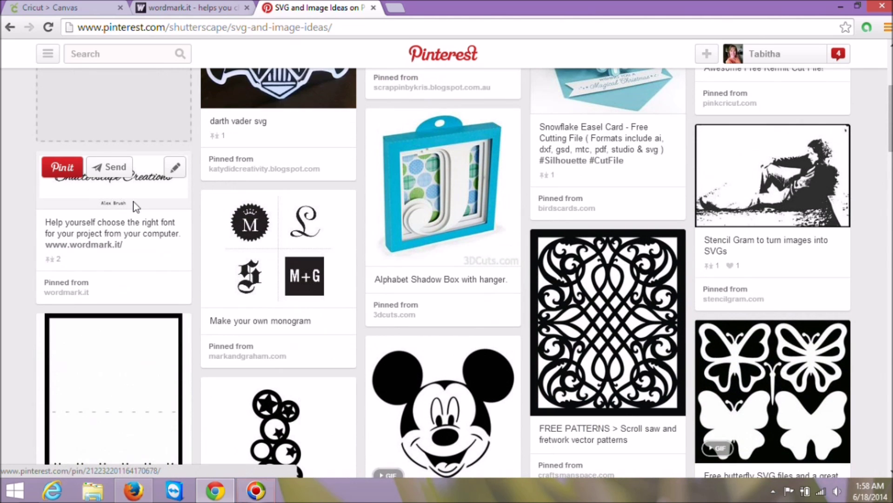
click(135, 197)
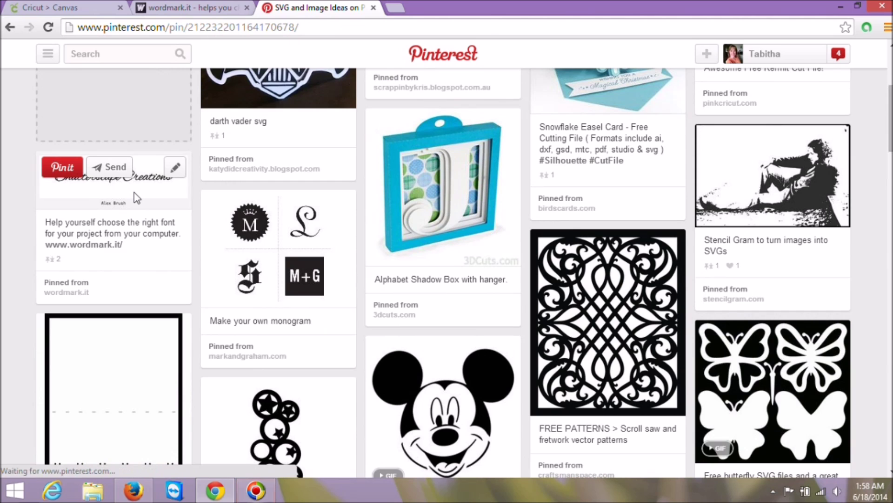